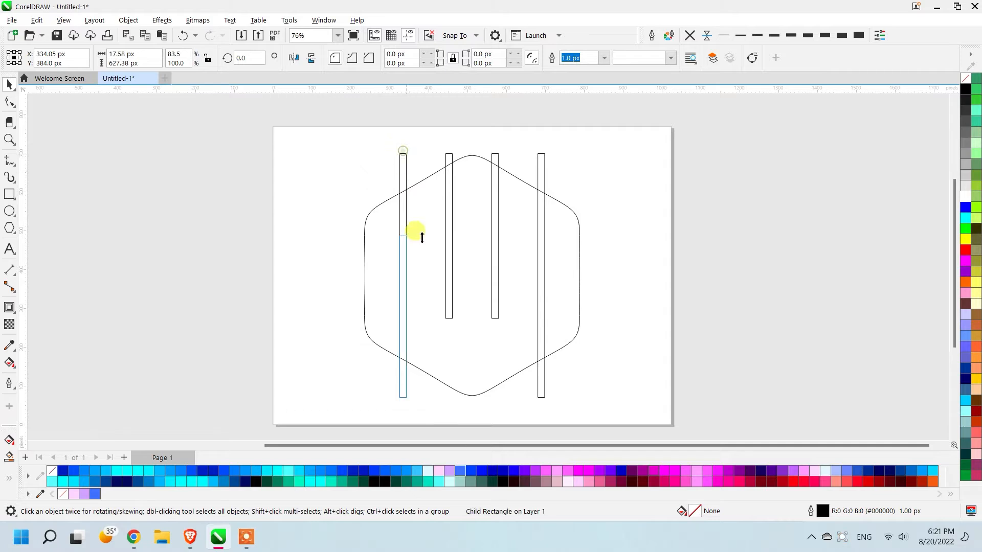
# Step: Trim the rounded hexagon with the four vertical bars and move the group of bars off the page
pyautogui.click(339, 254)
pyautogui.hotkey('ctrl', 'a')
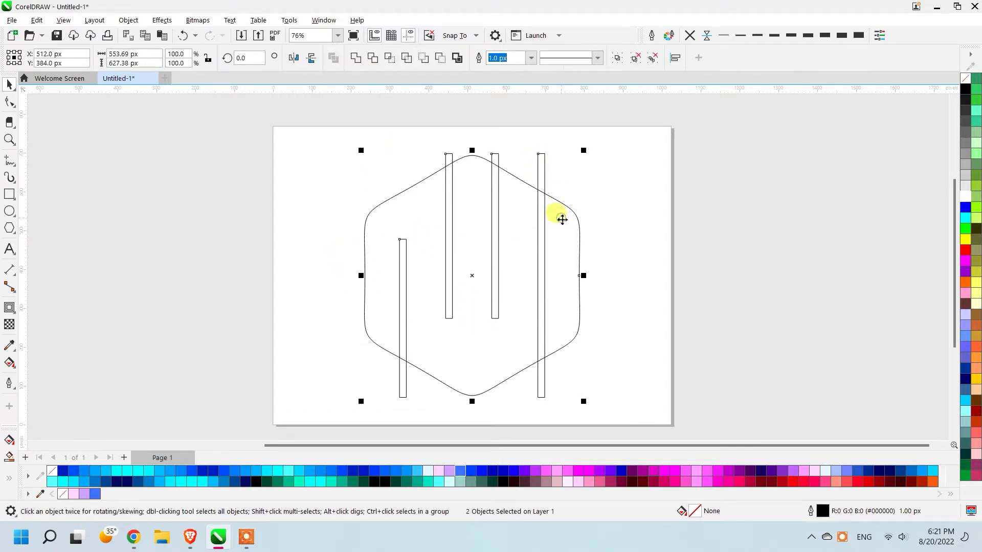
pyautogui.click(372, 58)
pyautogui.moveTo(450, 158); pyautogui.dragTo(711, 176)
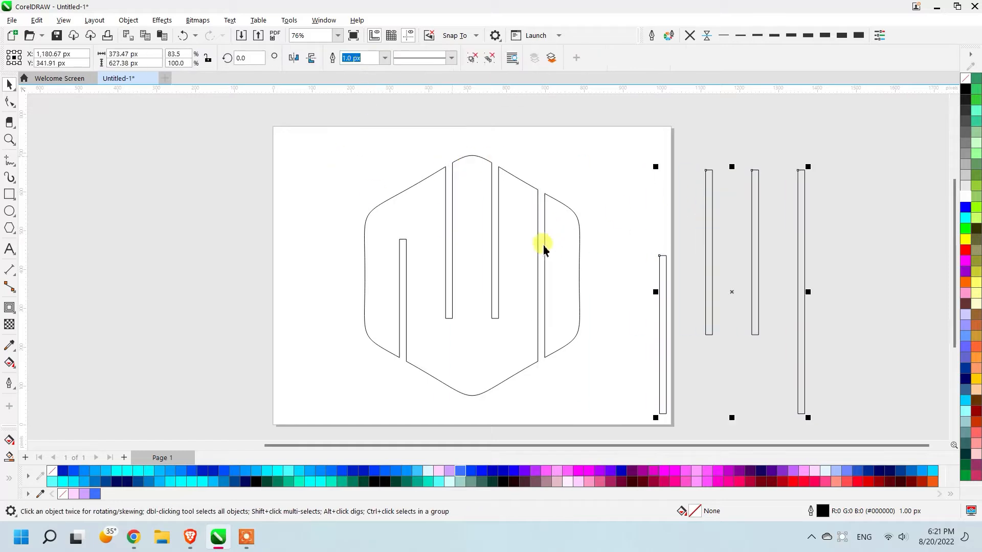
# Step: Fill the trimmed hexagon with red and remove its outline
pyautogui.click(544, 248)
pyautogui.click(965, 251)
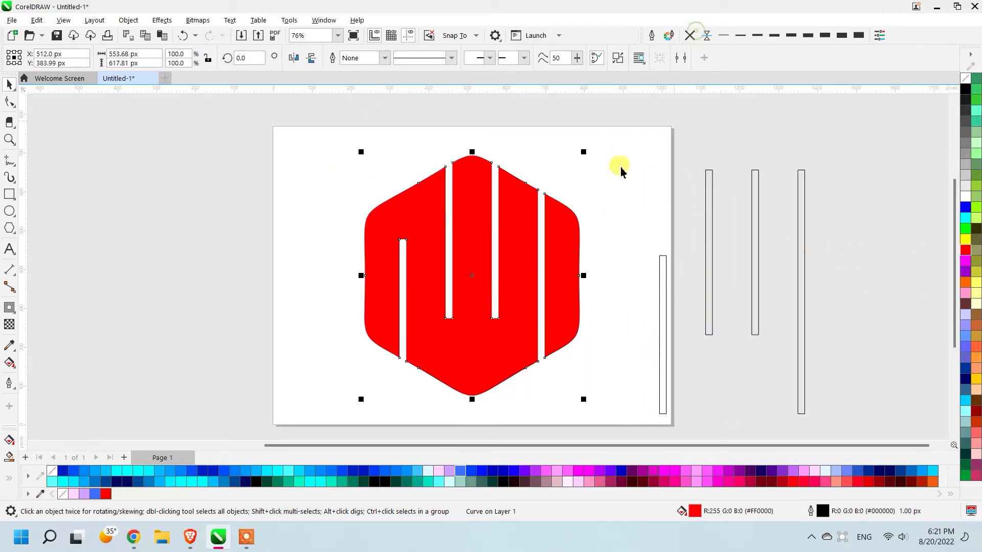
pyautogui.click(612, 185)
pyautogui.scroll(-2, 612, 186)
pyautogui.scroll(2, 586, 240)
# Step: Delete the group of four leftover bars beside the page
pyautogui.click(675, 236)
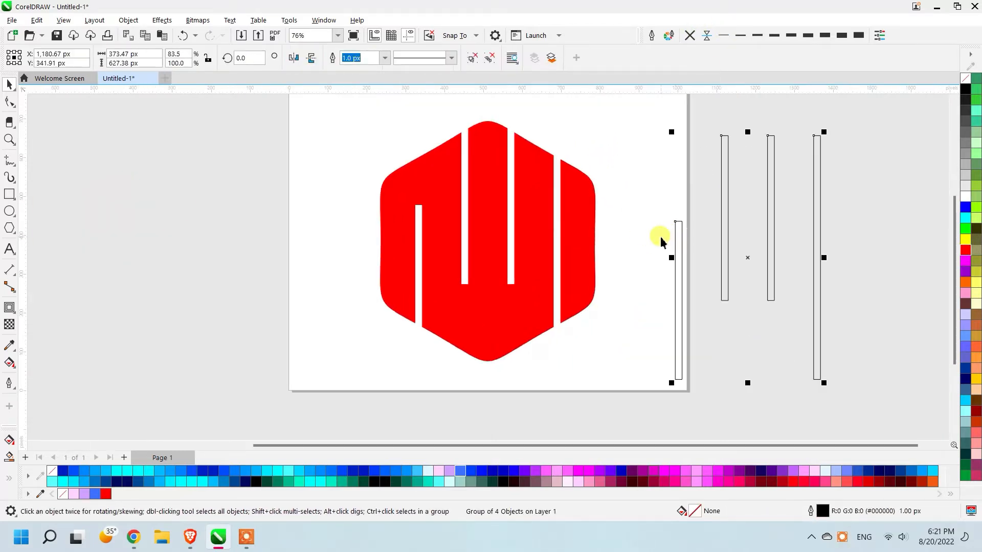
pyautogui.press('Delete')
pyautogui.click(583, 205)
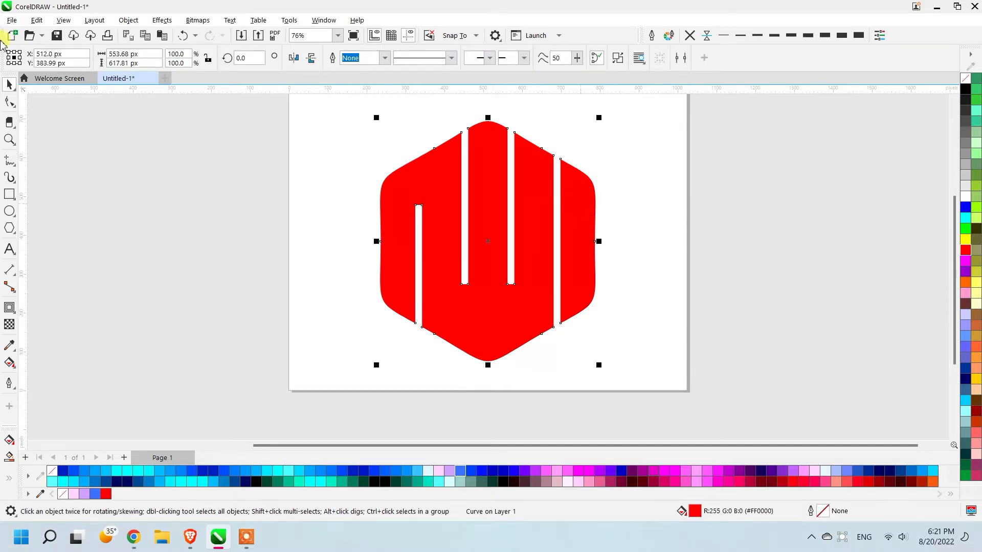
# Step: Try the text "جلہ جلالہ" beside the red hexagon in the Amar Nastaleeq font
pyautogui.click(10, 250)
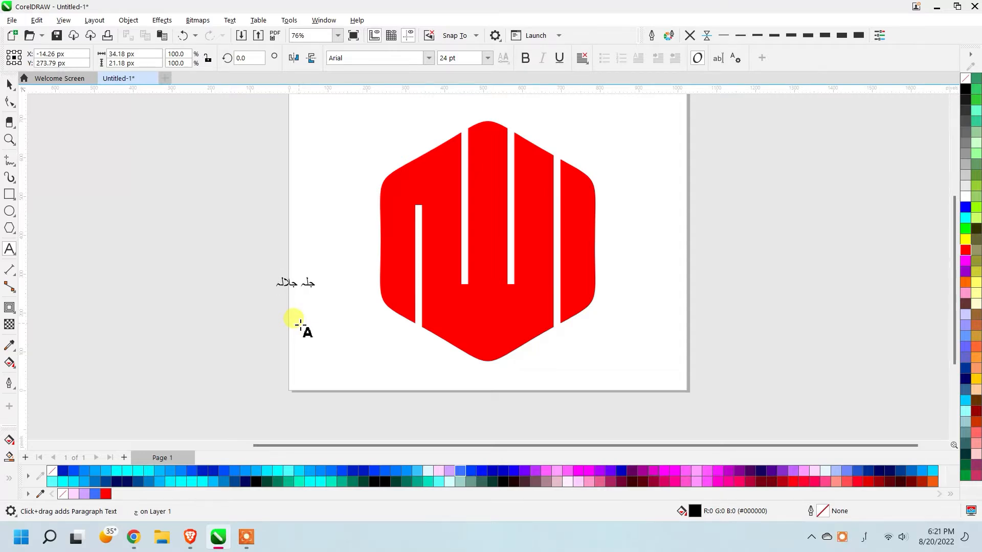
pyautogui.click(358, 58)
pyautogui.click(429, 57)
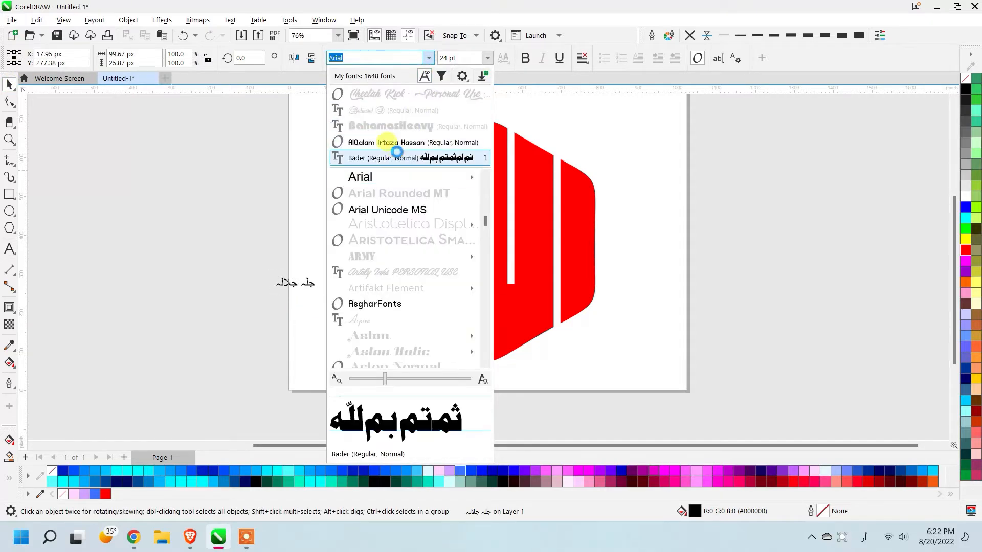
pyautogui.scroll(4, 384, 301)
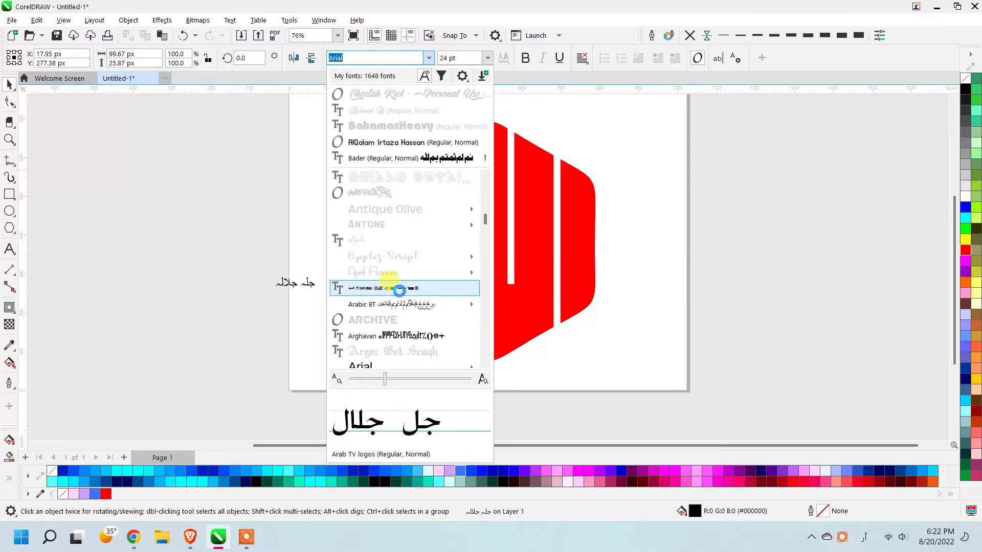
pyautogui.moveTo(397, 301)
pyautogui.scroll(3, 394, 291)
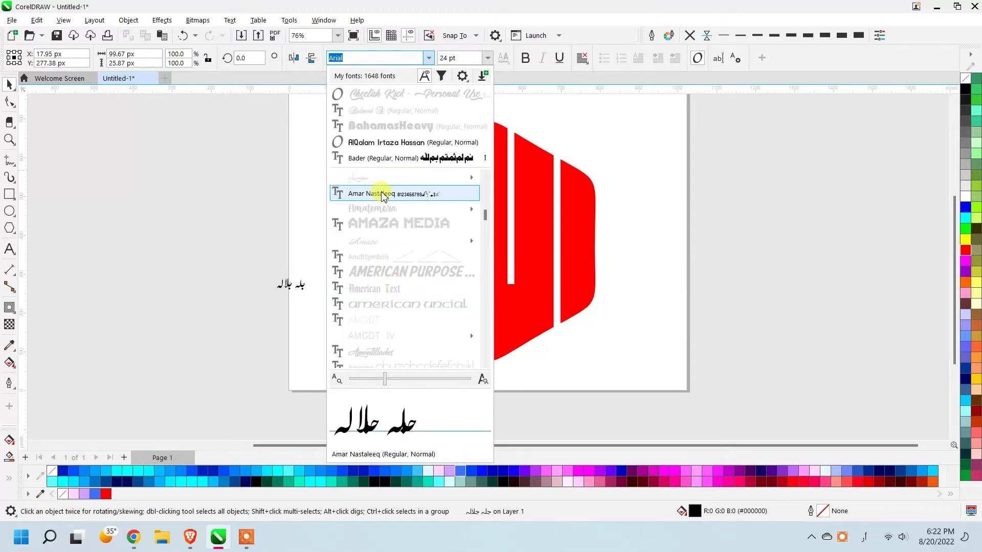
pyautogui.click(380, 193)
pyautogui.click(308, 305)
pyautogui.click(293, 283)
# Step: Export the red hexagon to drive D as an Adobe Illustrator 8.0 file named Allah_
pyautogui.click(416, 215)
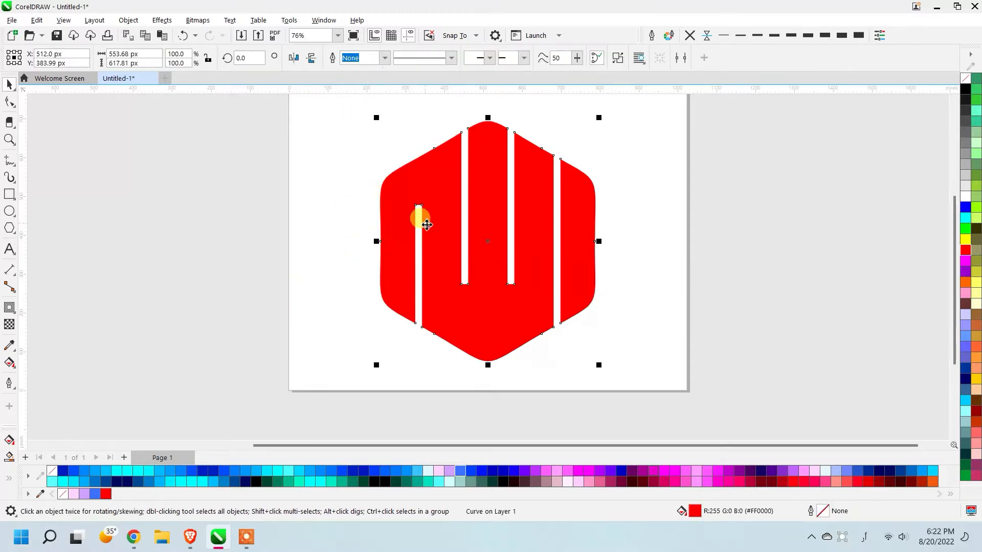
pyautogui.hotkey('ctrl', 'e')
pyautogui.click(128, 336)
pyautogui.click(127, 44)
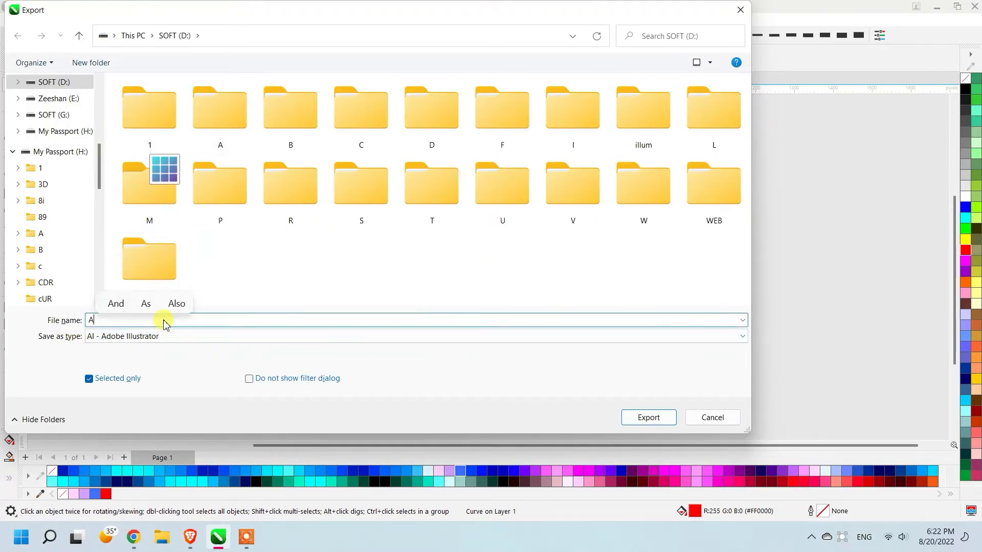
pyautogui.press('Return')
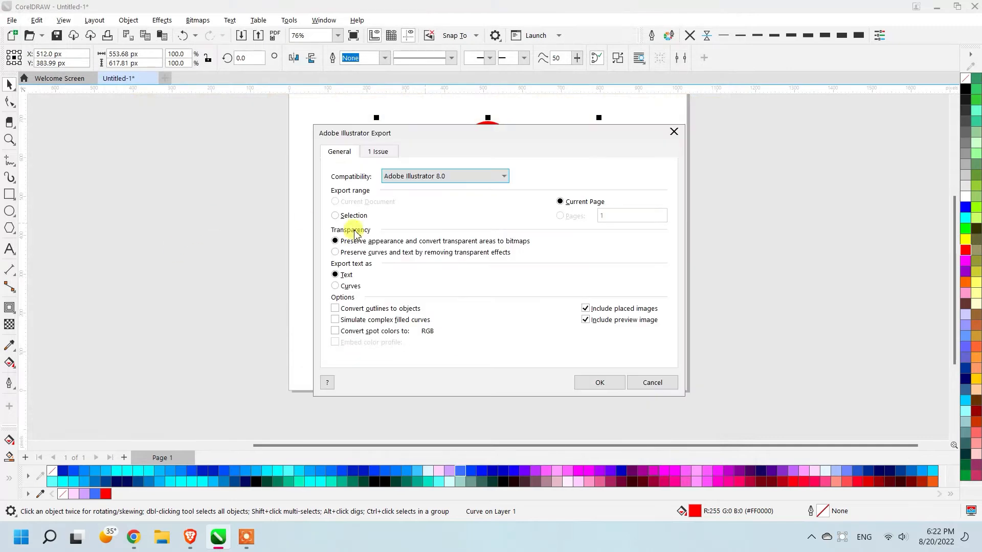
pyautogui.click(597, 383)
# Step: Switch to Cinema 4D and open the exported Allah_ file from drive D
pyautogui.click(933, 9)
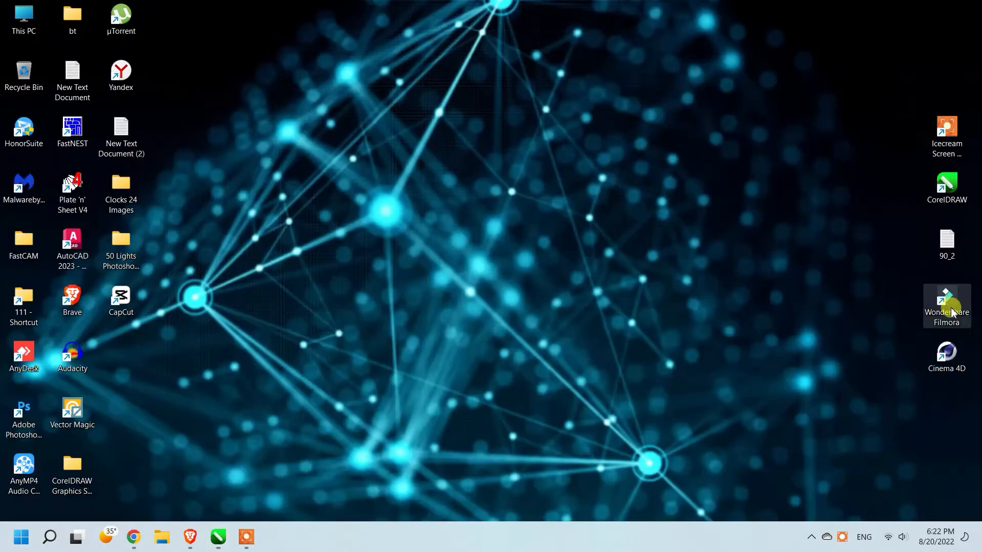
pyautogui.doubleClick(939, 369)
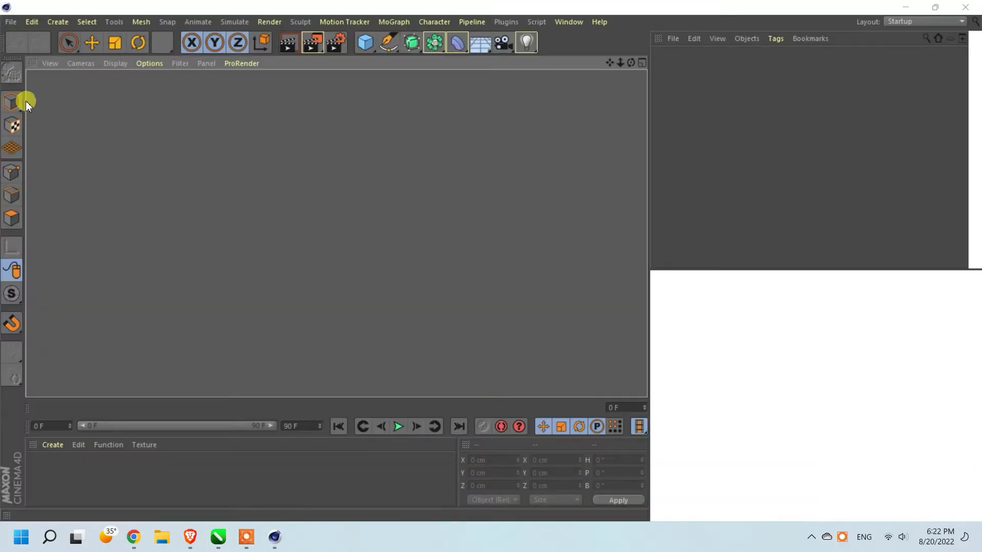
pyautogui.click(10, 21)
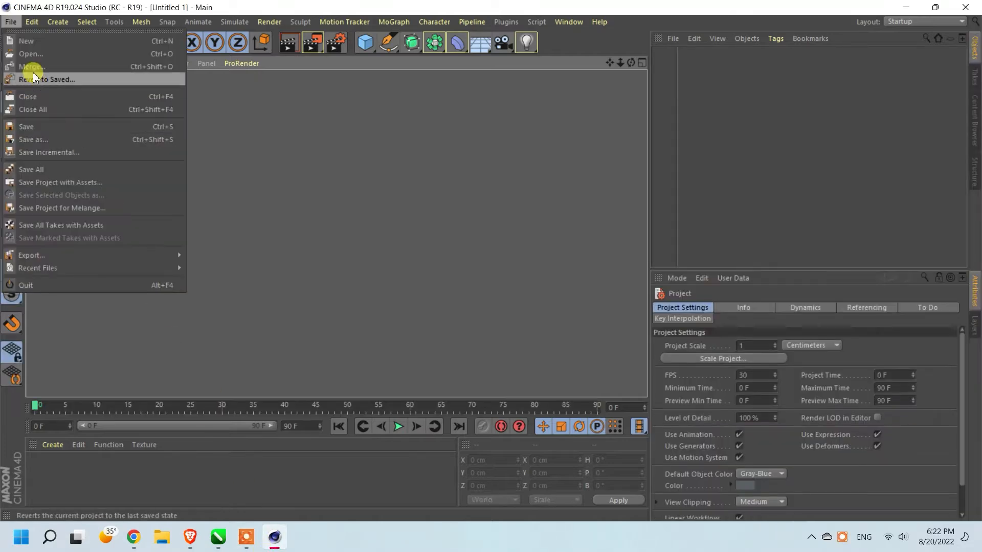
pyautogui.click(30, 54)
pyautogui.scroll(-5, 359, 214)
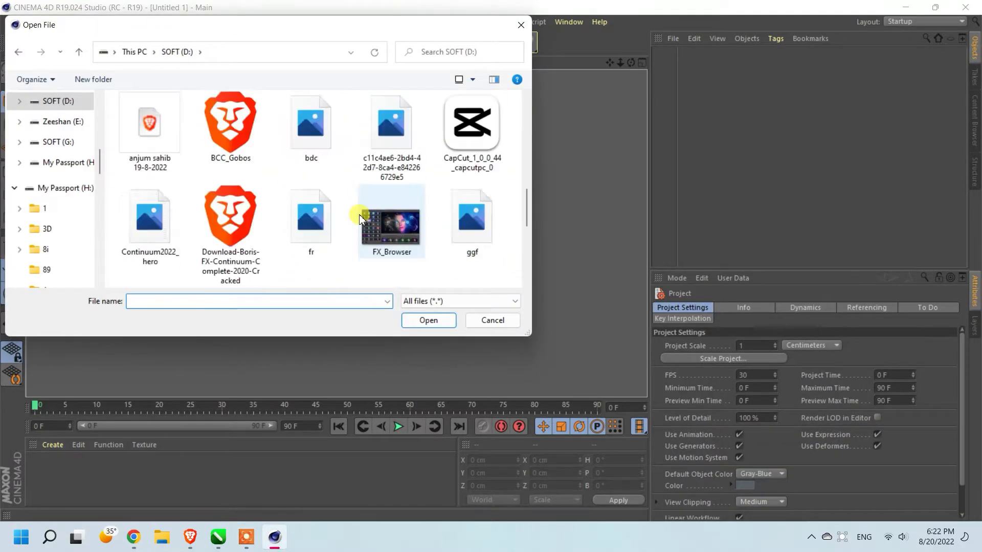
pyautogui.scroll(3, 359, 214)
pyautogui.click(391, 225)
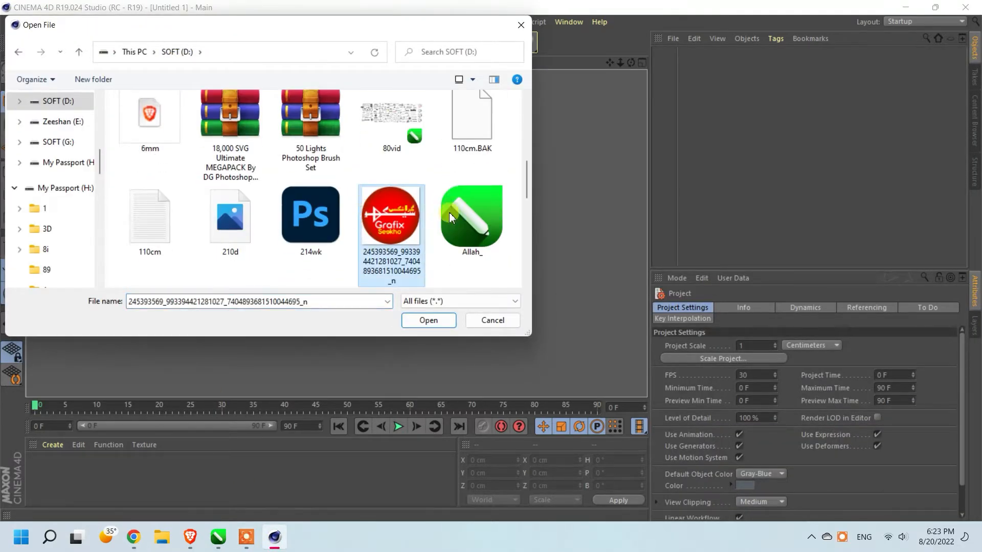
pyautogui.click(428, 320)
pyautogui.click(424, 465)
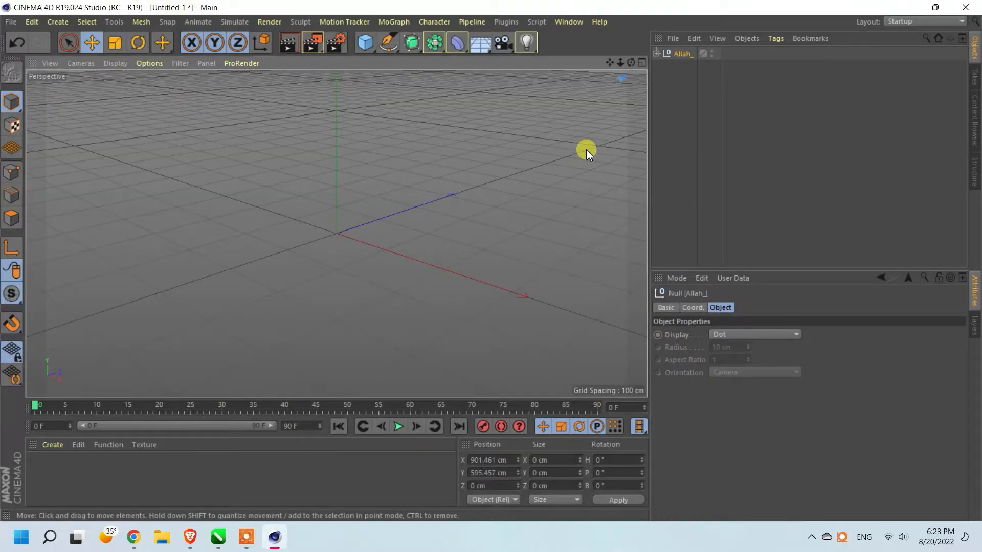
# Step: Center the imported Allah_ null at the scene origin by zeroing its X and Y position
pyautogui.click(657, 53)
pyautogui.click(673, 67)
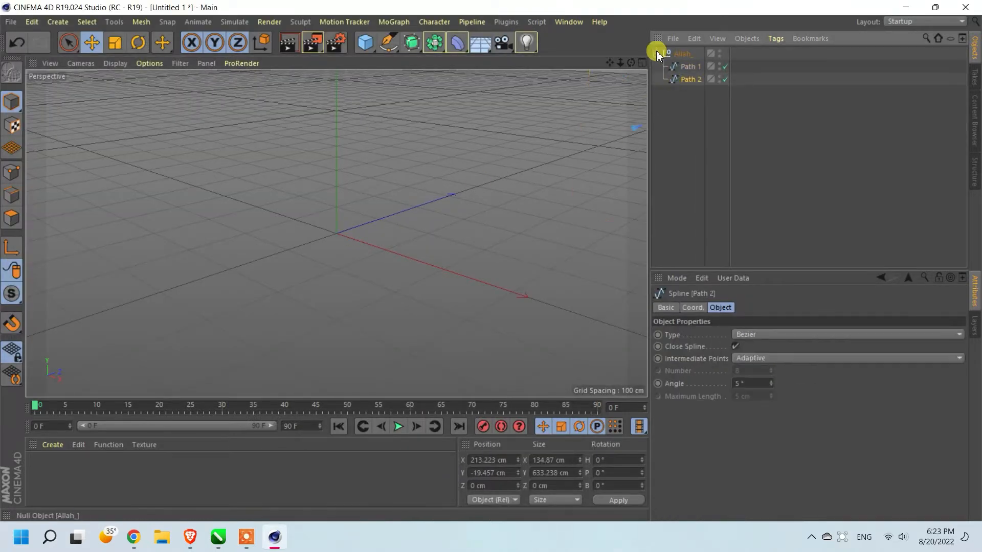
pyautogui.click(657, 53)
pyautogui.click(510, 460)
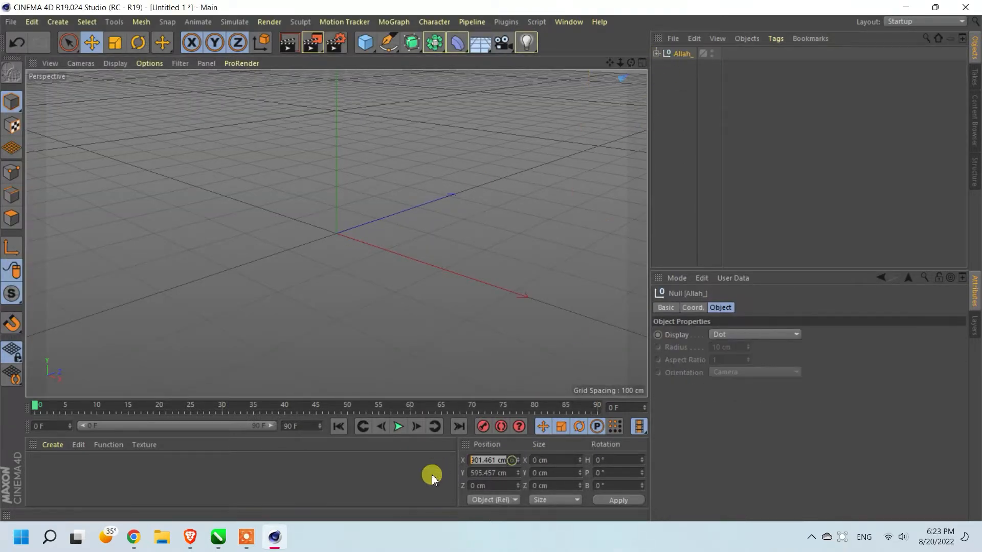
pyautogui.click(617, 501)
pyautogui.scroll(-5, 399, 245)
# Step: Merge Path 1 and Path 2 into a single spline, removing the originals, and delete the Allah_ null
pyautogui.click(657, 53)
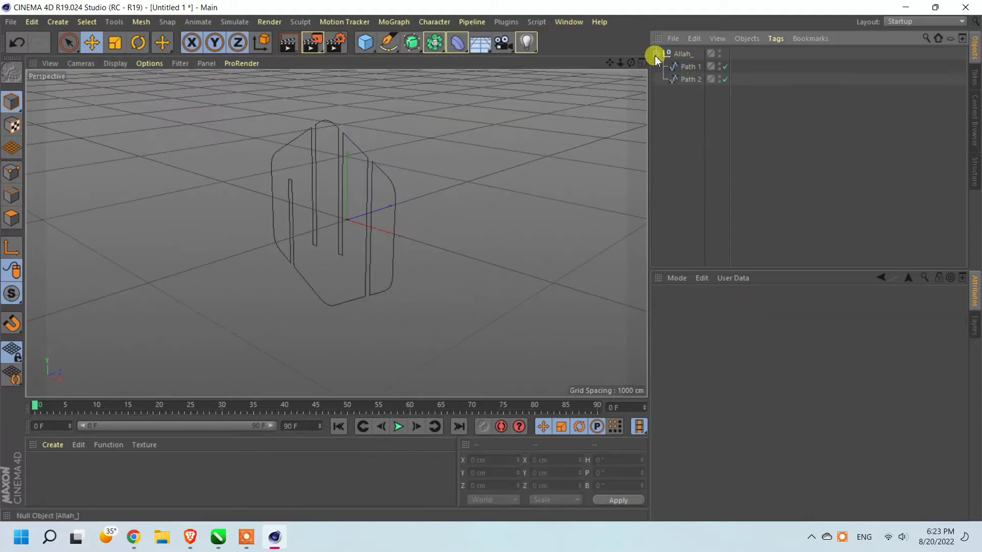
pyautogui.click(682, 68)
pyautogui.moveTo(689, 98); pyautogui.dragTo(665, 52)
pyautogui.rightClick(682, 180)
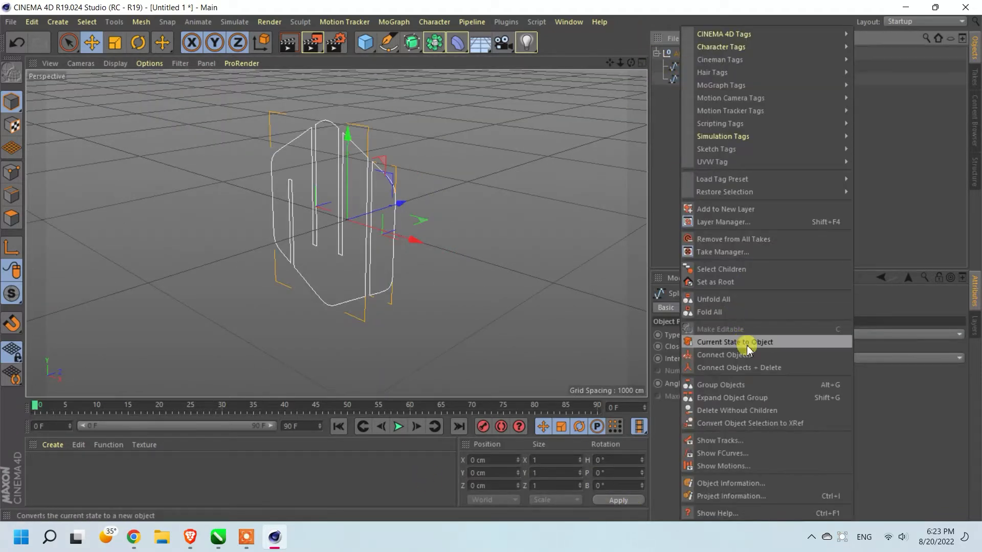
pyautogui.click(739, 367)
pyautogui.click(686, 173)
pyautogui.click(681, 58)
pyautogui.press('Delete')
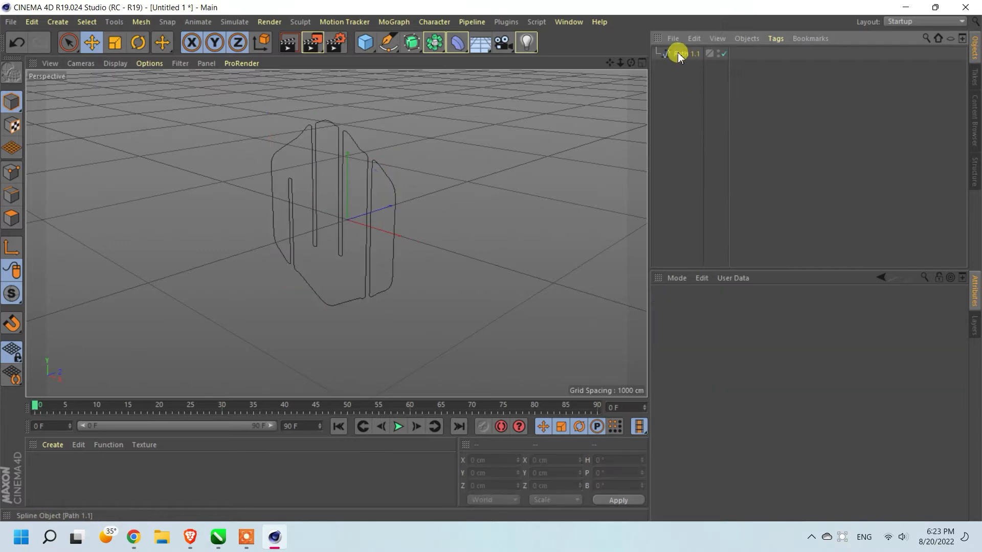
# Step: Put the merged spline under an Extrude generator and set its Z movement to 50 cm
pyautogui.click(680, 53)
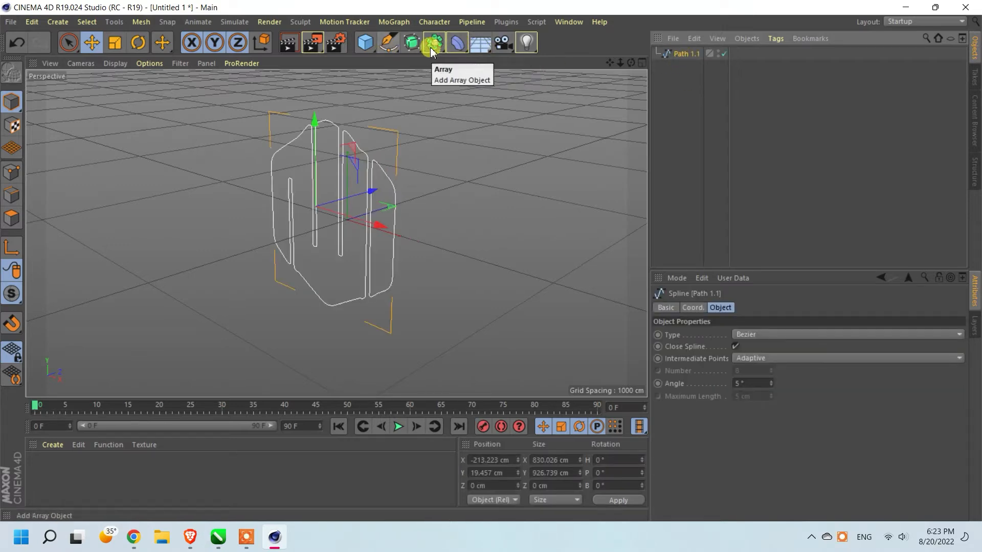
pyautogui.click(414, 47)
pyautogui.press('super')
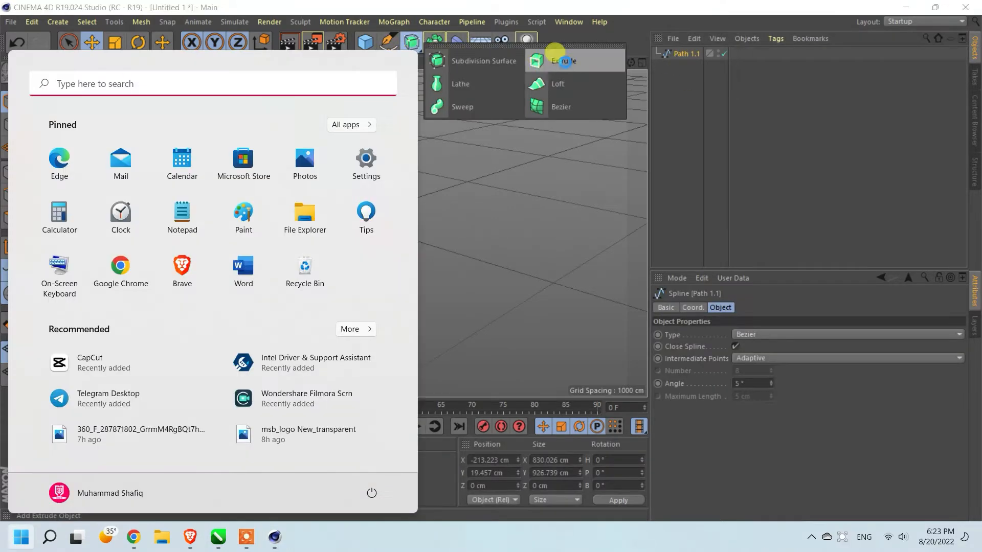
pyautogui.keyDown('alt'); pyautogui.click(564, 61); pyautogui.keyUp('alt')
pyautogui.click(817, 335)
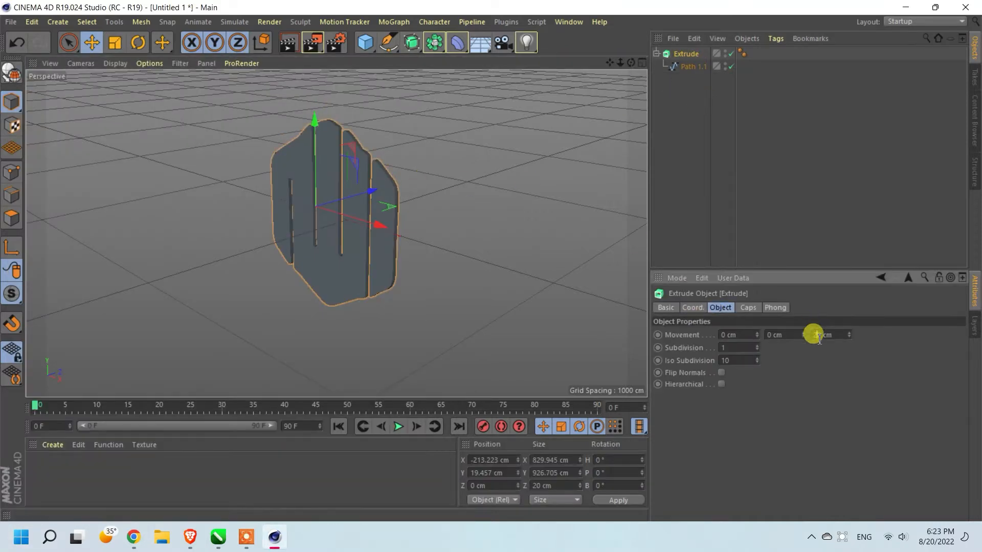
# Step: Set the extrusion's start and end to Fillet Cap with 5 steps each
pyautogui.click(748, 308)
pyautogui.click(772, 373)
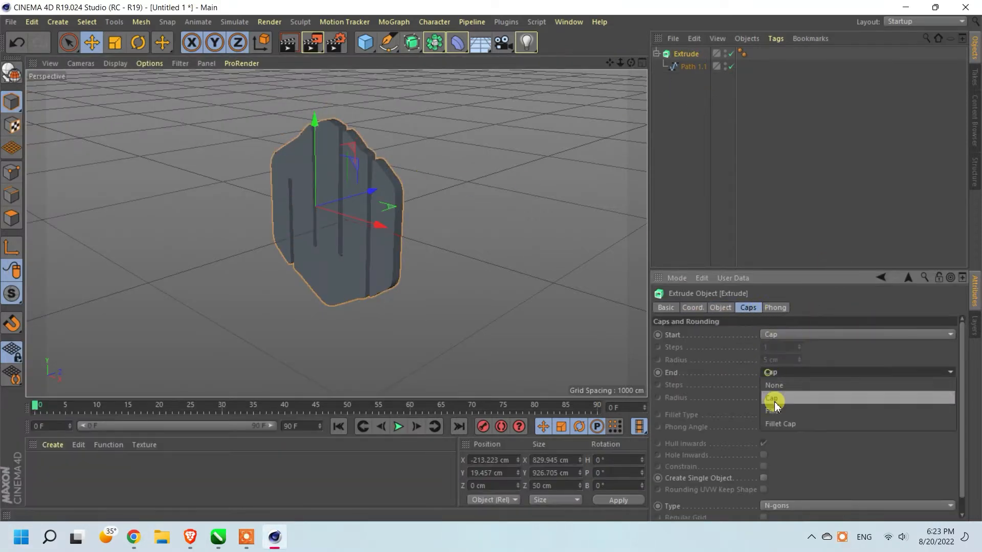
pyautogui.click(780, 424)
pyautogui.click(773, 334)
pyautogui.click(788, 387)
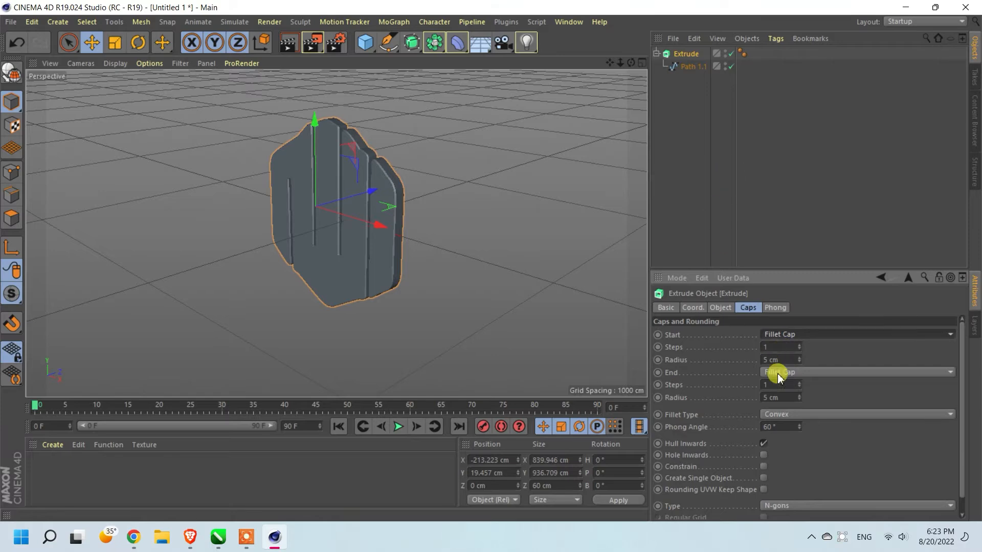
pyautogui.click(772, 346)
pyautogui.click(702, 138)
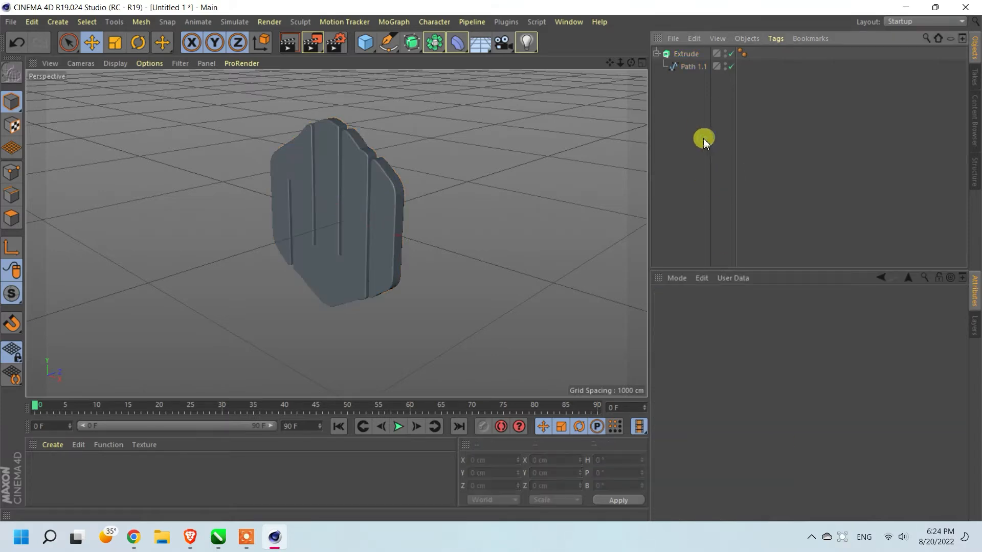
# Step: Raise the extruded logo to a Y position of about 516 cm and add a floor to the scene
pyautogui.moveTo(631, 62); pyautogui.dragTo(604, 64)
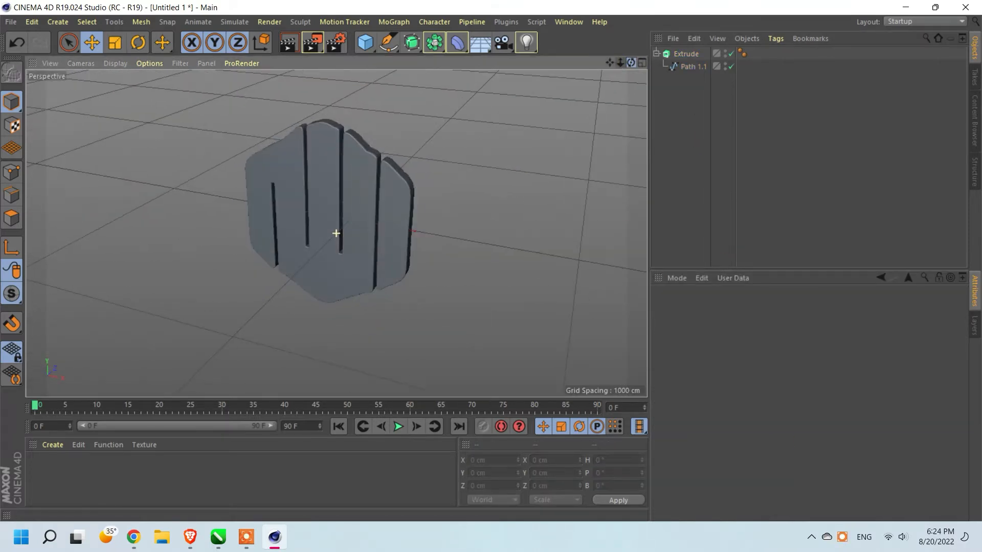
pyautogui.click(377, 168)
pyautogui.keyDown('alt'); pyautogui.moveTo(377, 168); pyautogui.dragTo(339, 281); pyautogui.keyUp('alt')
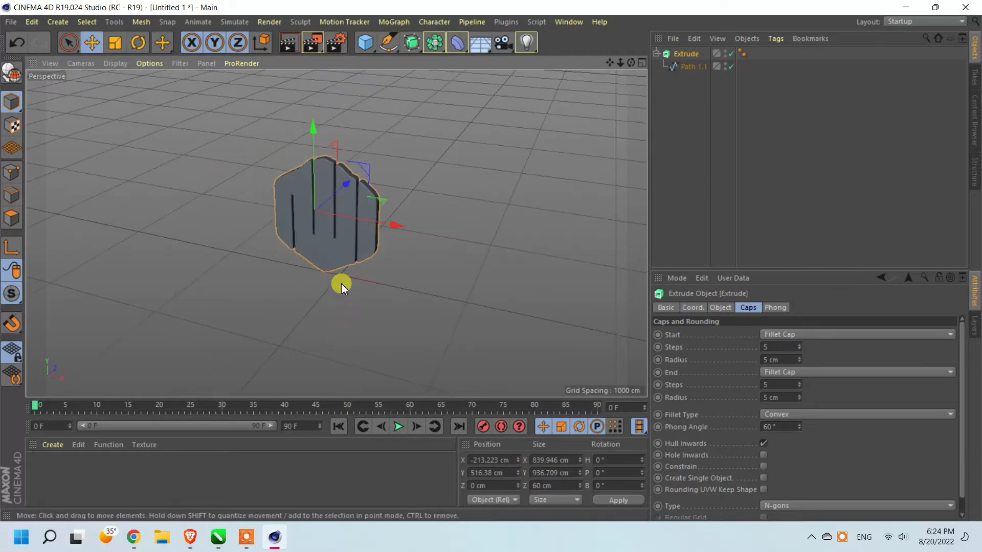
pyautogui.click(480, 42)
# Step: Create a new material and set its color to a mint green with H 153°, S 44% and V 100%
pyautogui.doubleClick(136, 463)
pyautogui.doubleClick(40, 468)
pyautogui.click(413, 188)
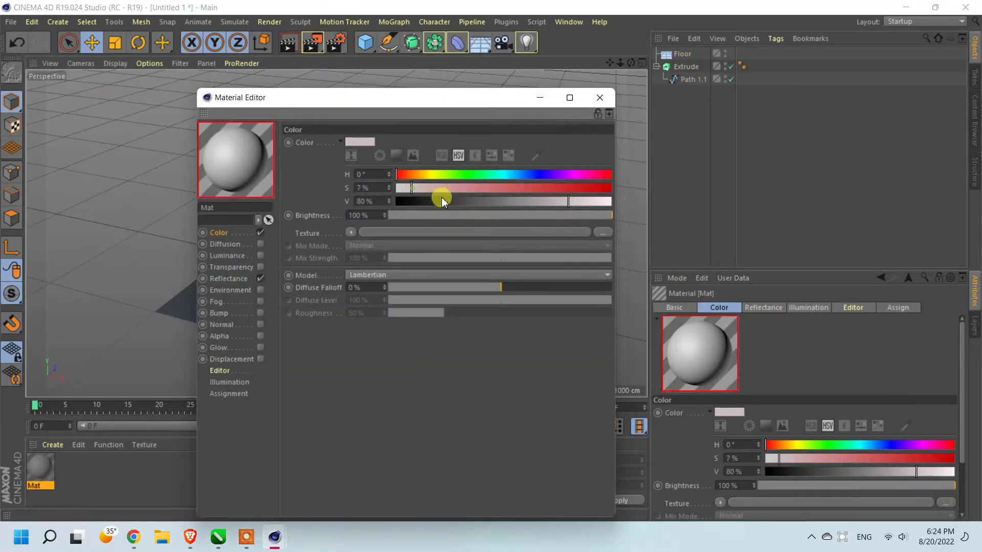
pyautogui.moveTo(568, 202); pyautogui.dragTo(631, 205)
pyautogui.click(488, 175)
pyautogui.click(491, 189)
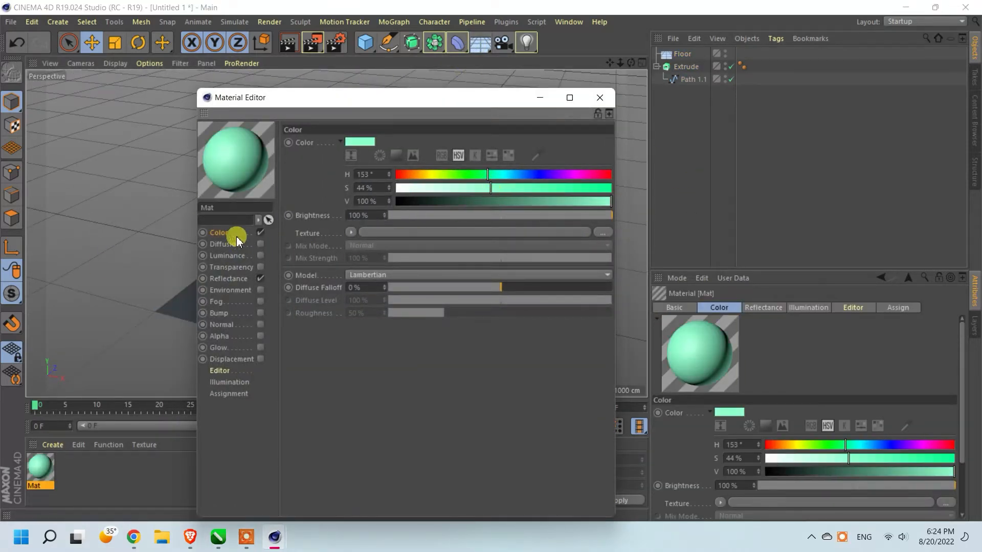
# Step: Add a Reflection (Legacy) layer to the green material's reflectance and close the material's settings
pyautogui.click(228, 278)
pyautogui.click(295, 154)
pyautogui.click(300, 169)
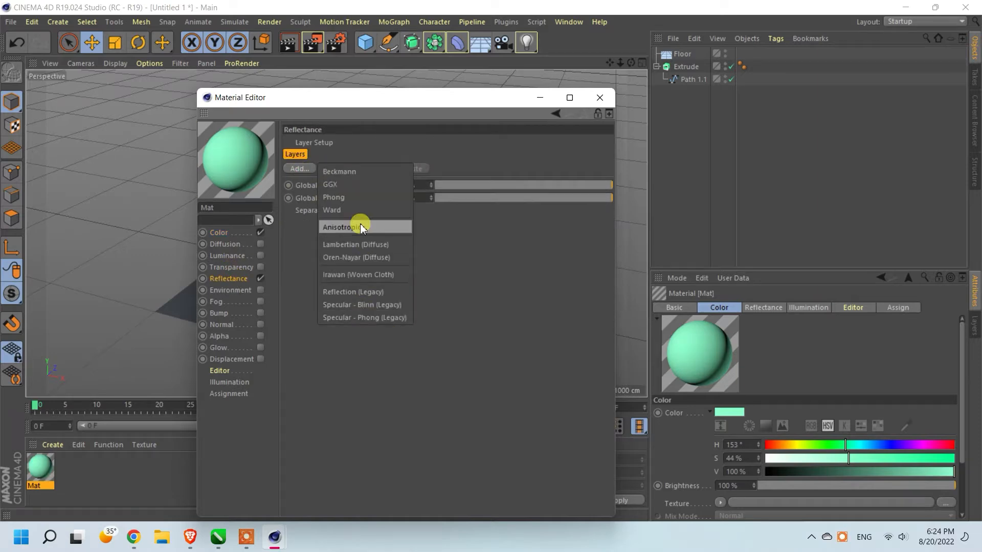
pyautogui.click(360, 294)
pyautogui.click(603, 98)
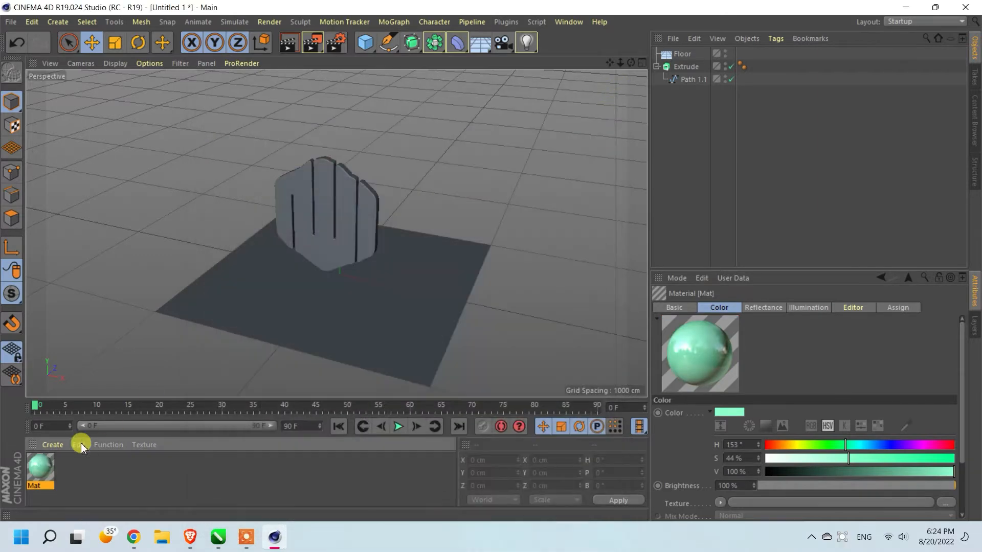
# Step: Apply the green material to the extruded logo and add an area light above and in front of it, pitched about -23°
pyautogui.moveTo(347, 188); pyautogui.dragTo(344, 183)
pyautogui.moveTo(527, 42); pyautogui.dragTo(647, 83)
pyautogui.moveTo(320, 232); pyautogui.dragTo(222, 243)
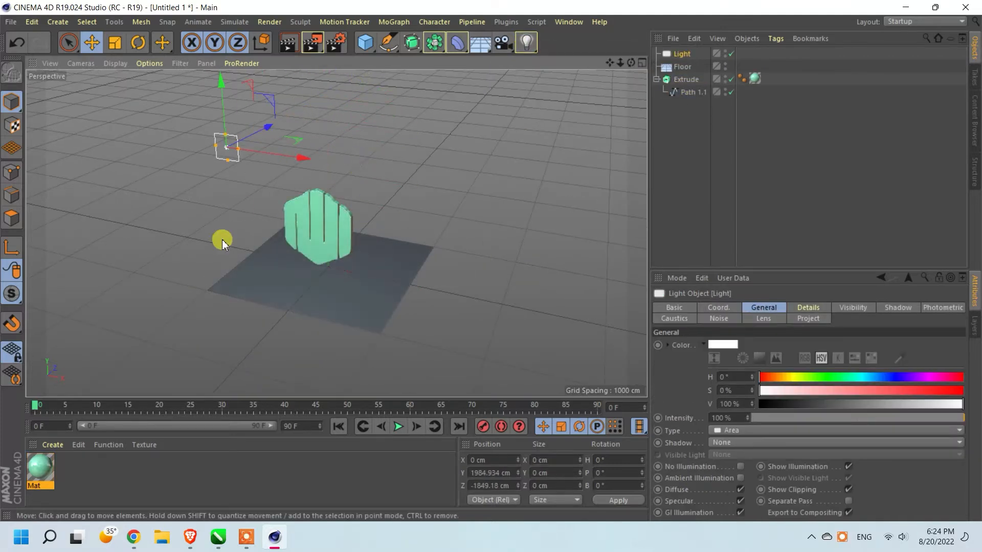
pyautogui.click(139, 42)
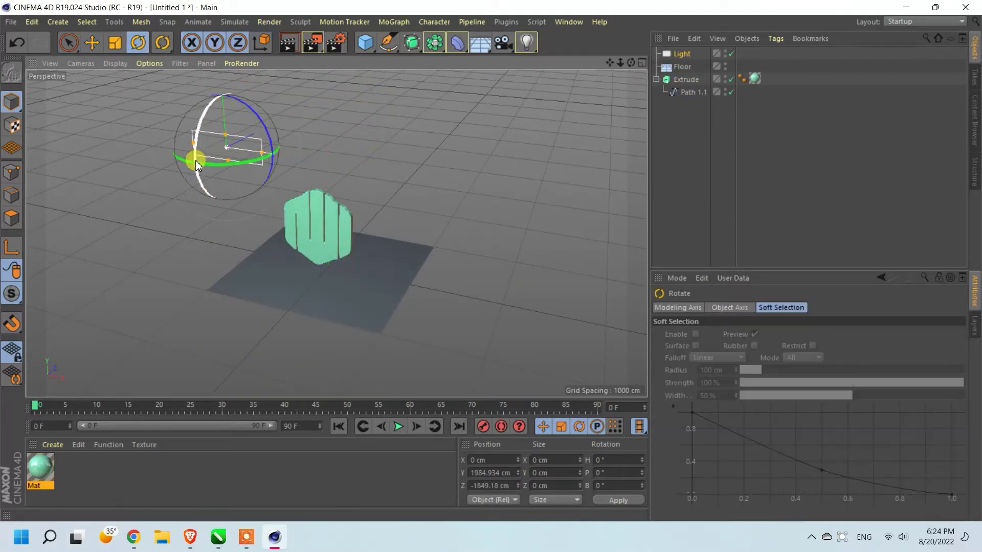
pyautogui.moveTo(192, 158); pyautogui.dragTo(197, 140)
# Step: Move the extruded logo along the X axis to about X -64 cm so its shape is centered on the world origin
pyautogui.press('F5')
pyautogui.press('F4')
pyautogui.scroll(-5, 287, 291)
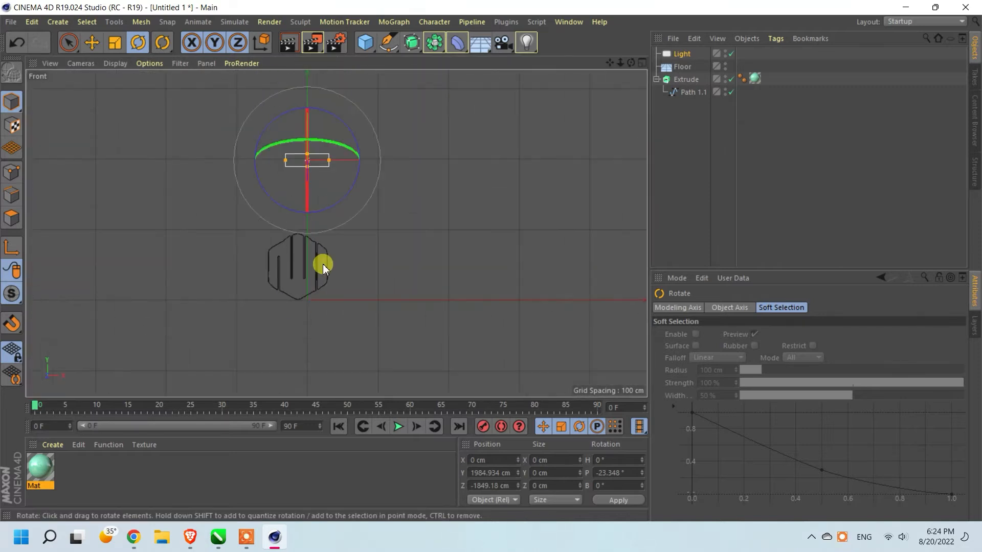
pyautogui.click(91, 43)
pyautogui.press('F2')
pyautogui.press('h')
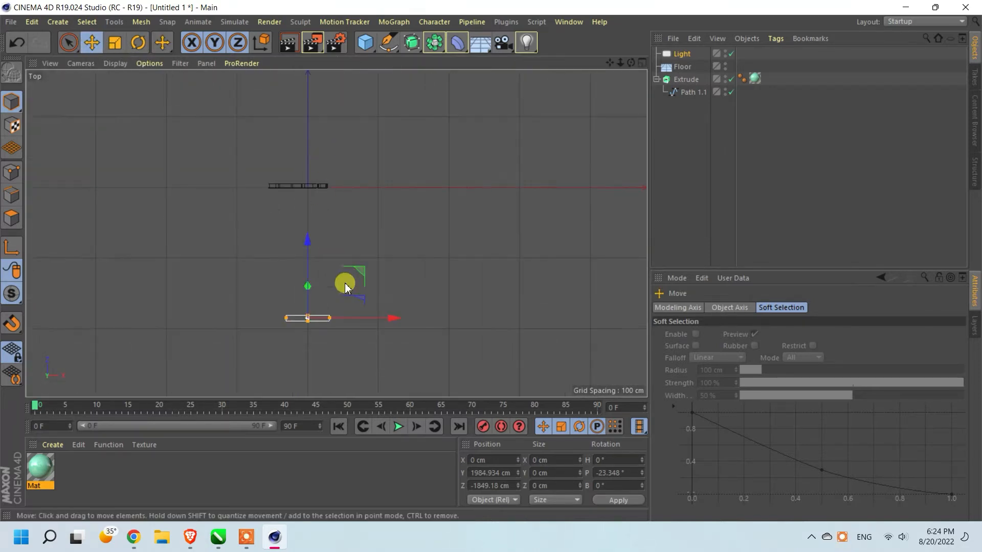
pyautogui.click(330, 188)
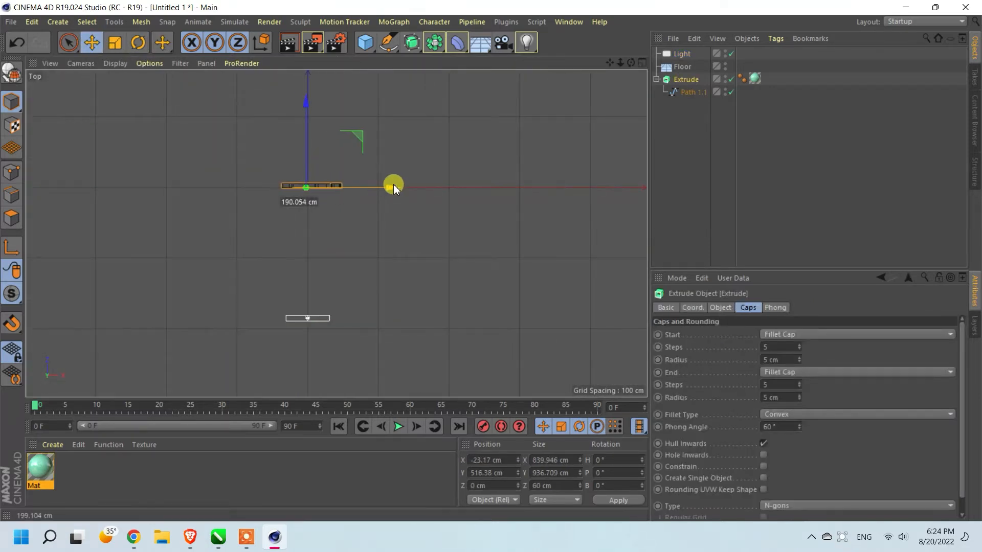
pyautogui.moveTo(394, 187); pyautogui.dragTo(380, 210)
pyautogui.scroll(3, 310, 183)
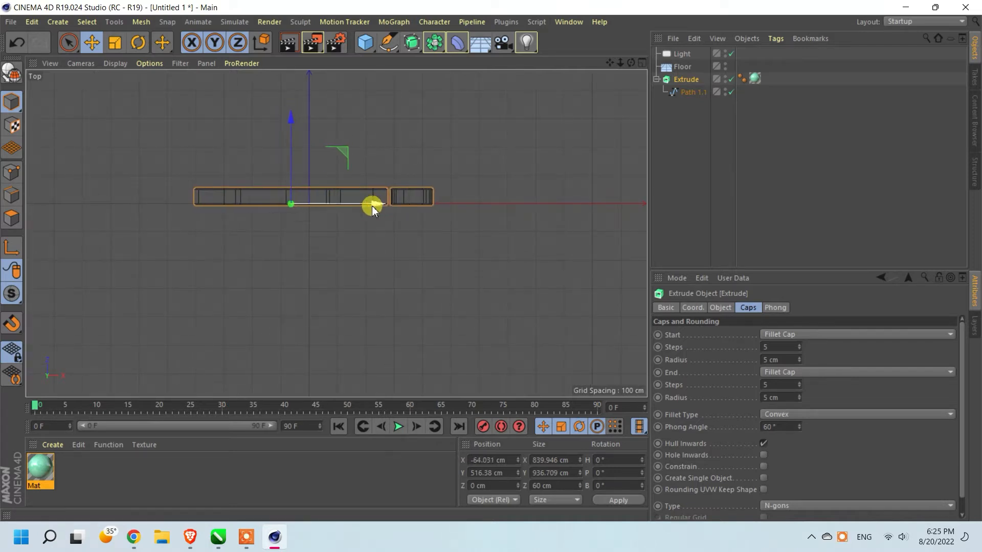
# Step: Shift only the extruded logo's object axis along X to its center, at about X -0.85 cm
pyautogui.click(337, 240)
pyautogui.click(320, 203)
pyautogui.click(18, 248)
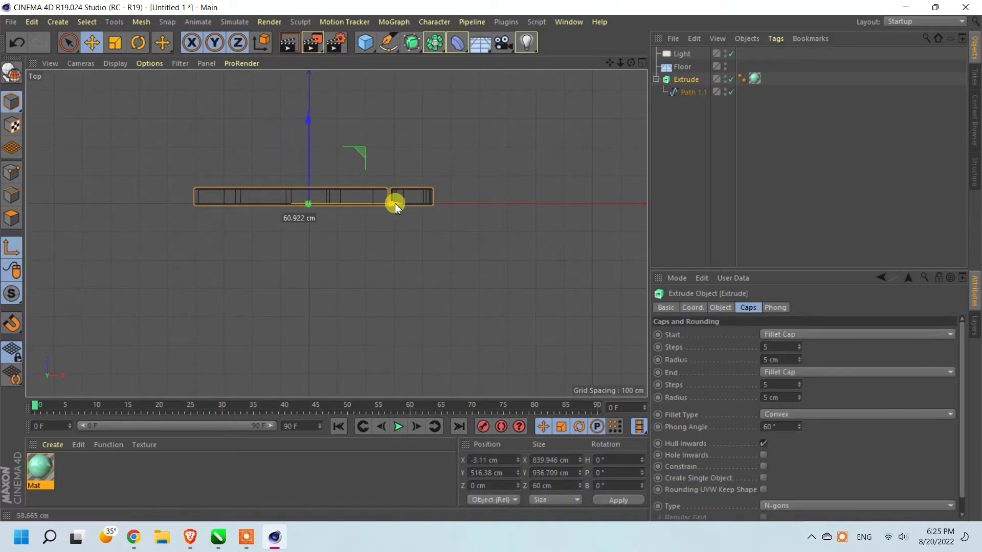
pyautogui.moveTo(396, 207); pyautogui.dragTo(397, 206)
pyautogui.middleClick(252, 237)
pyautogui.middleClick(256, 173)
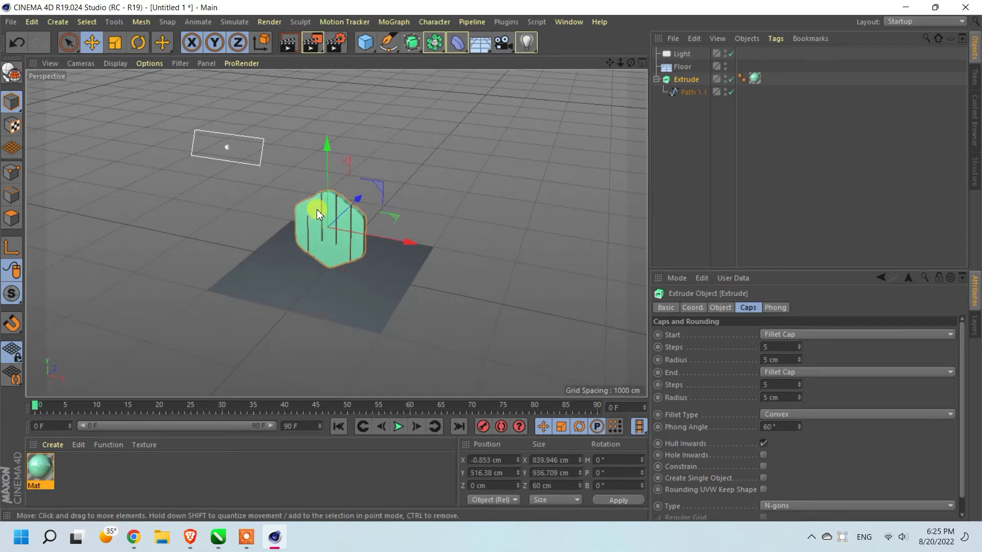
# Step: Create a new default gray material and apply it to the floor
pyautogui.click(309, 155)
pyautogui.scroll(10, 333, 227)
pyautogui.scroll(-3, 323, 284)
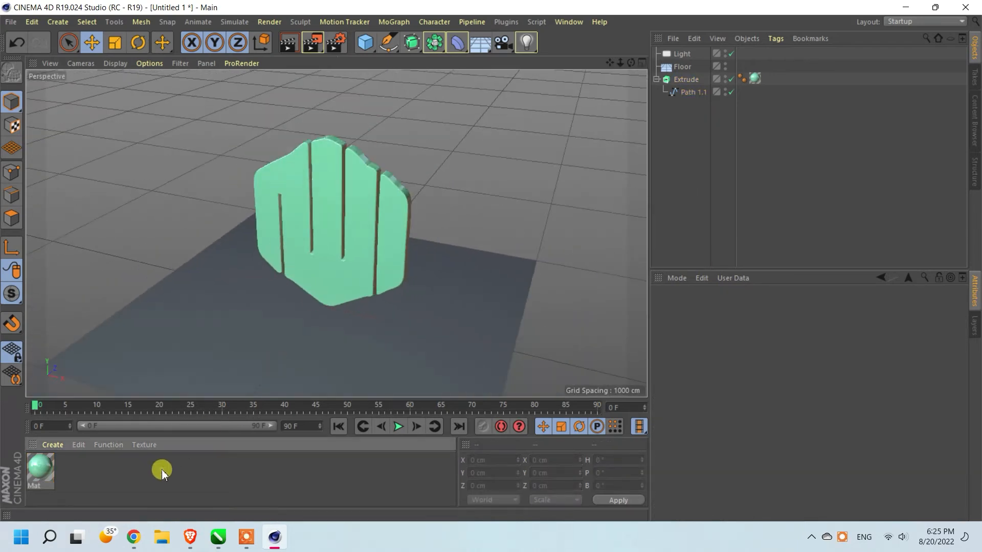
pyautogui.doubleClick(162, 470)
pyautogui.moveTo(40, 465); pyautogui.dragTo(146, 296)
# Step: Set the extruded logo's Z movement to 100 cm
pyautogui.click(302, 235)
pyautogui.click(689, 79)
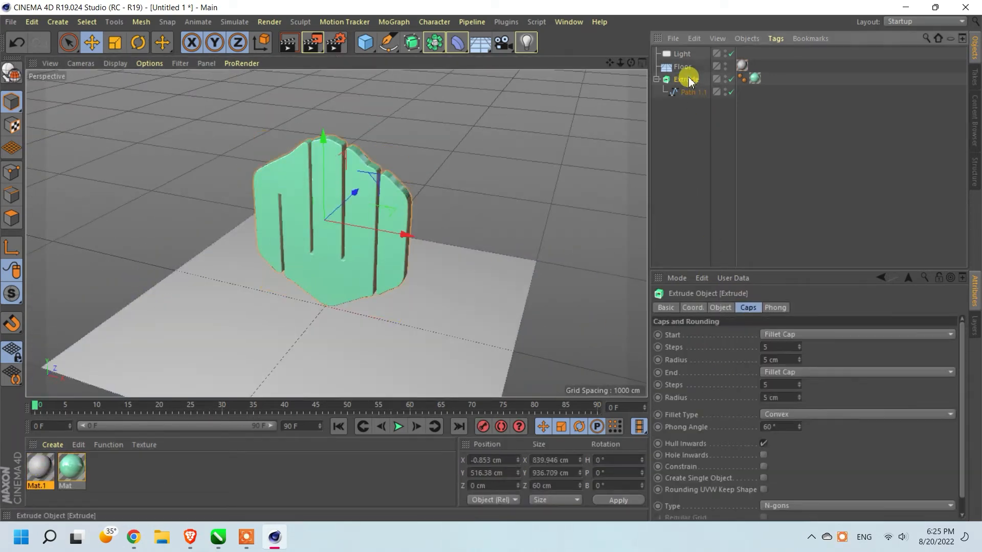
pyautogui.click(720, 307)
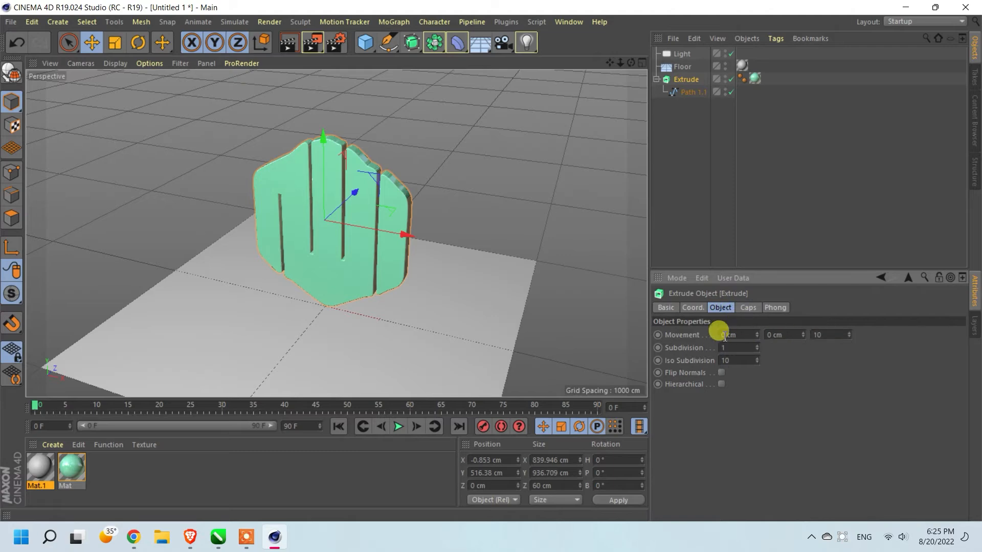
pyautogui.moveTo(631, 63); pyautogui.dragTo(634, 102)
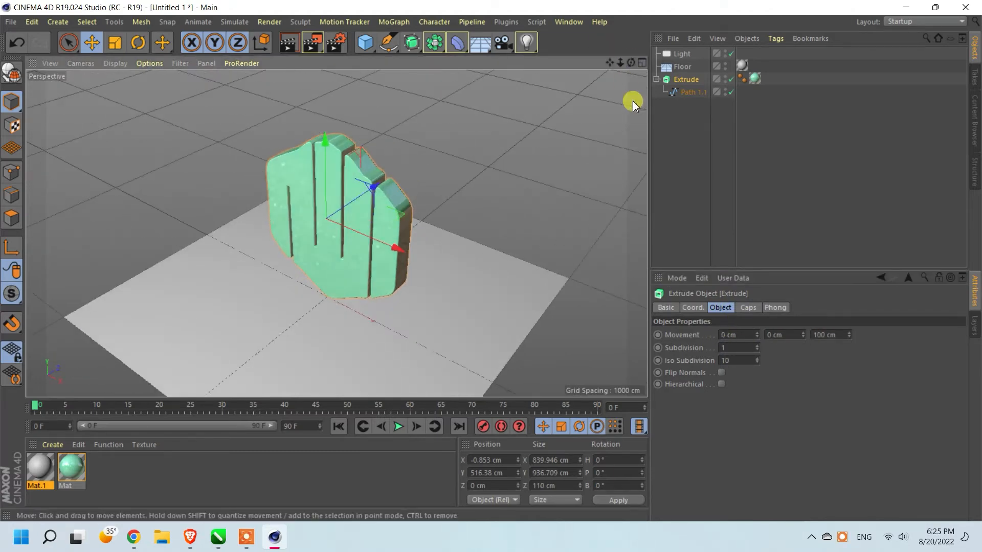
pyautogui.click(700, 137)
# Step: Duplicate the extruded logo along the Z axis and set the copy's start and end fillet radius to 10 cm
pyautogui.click(390, 230)
pyautogui.keyDown('ctrl'); pyautogui.moveTo(382, 196); pyautogui.dragTo(412, 196); pyautogui.keyUp('ctrl')
pyautogui.click(748, 308)
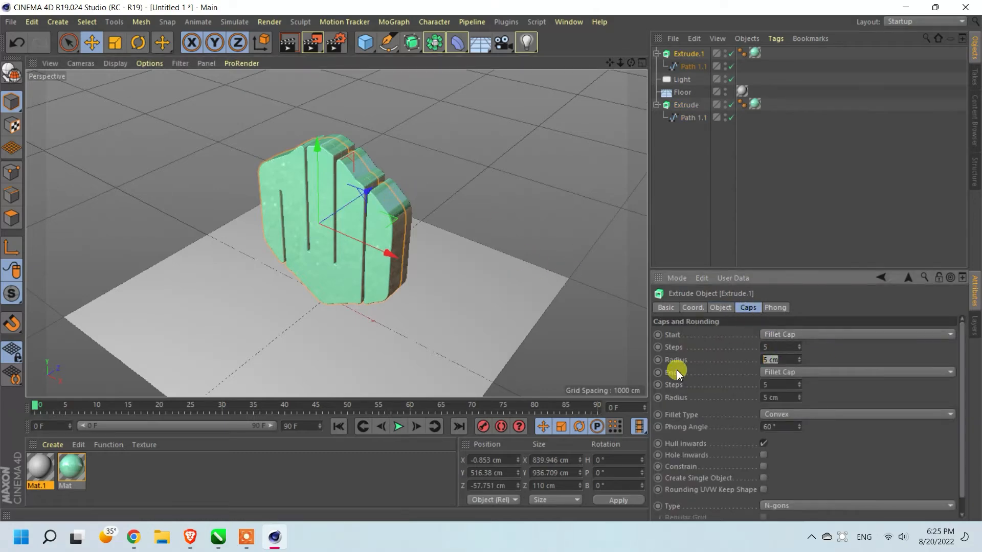
pyautogui.write('10')
pyautogui.press('Return')
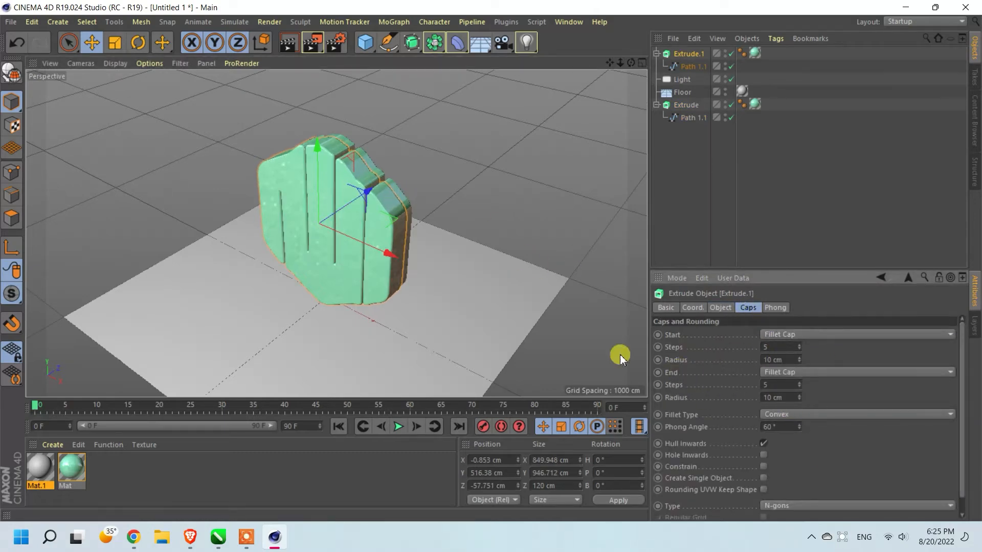
# Step: Duplicate the logo copy with the 10 cm fillets backward along Z to about Z 98 cm
pyautogui.click(703, 194)
pyautogui.click(387, 179)
pyautogui.moveTo(373, 190)
pyautogui.keyDown('ctrl'); pyautogui.mouseDown()
pyautogui.moveTo(402, 181)
pyautogui.moveTo(387, 184)
pyautogui.mouseUp(); pyautogui.keyUp('ctrl')
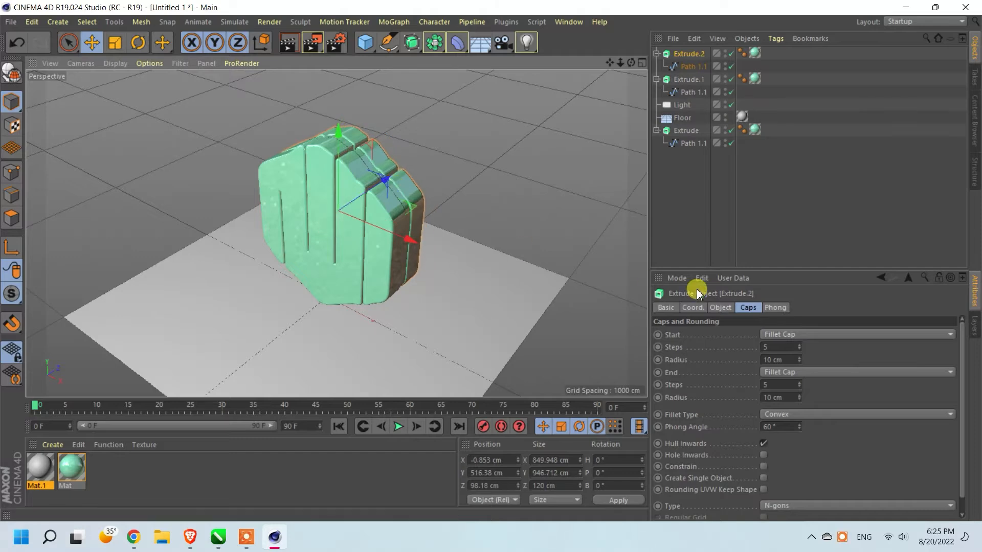
# Step: Reduce the Z movement of both logo copies to 20 cm
pyautogui.click(721, 307)
pyautogui.click(343, 256)
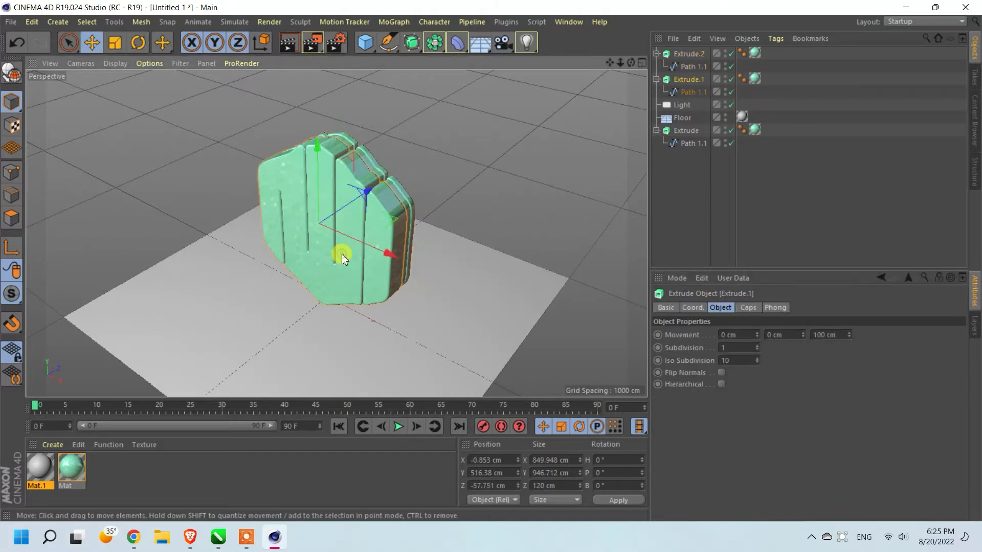
pyautogui.moveTo(847, 336); pyautogui.dragTo(723, 335)
pyautogui.write('20')
pyautogui.press('Return')
pyautogui.click(771, 219)
# Step: Move the two thin copies along Z to stack them closely behind the original logo, the rearmost at about Z 65 cm
pyautogui.scroll(5, 347, 168)
pyautogui.click(346, 167)
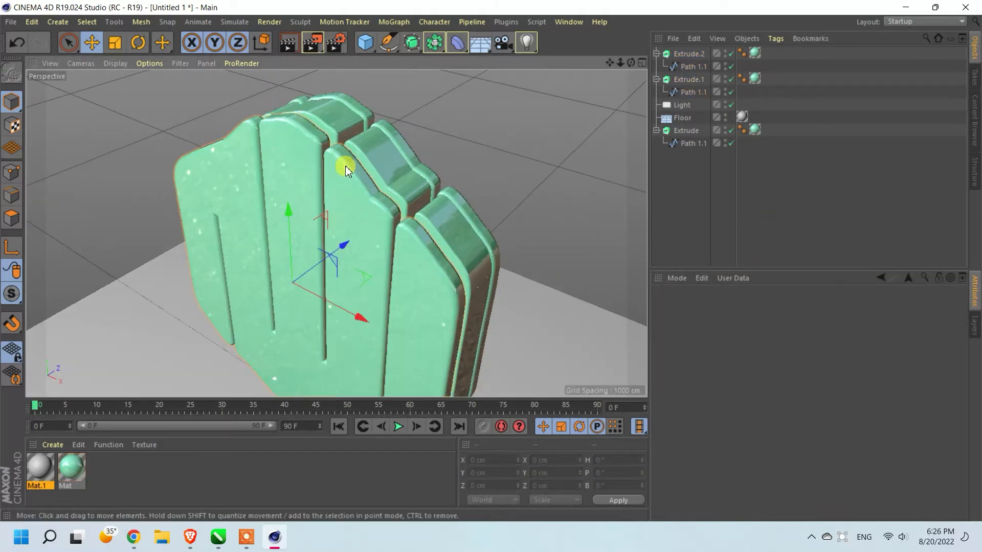
pyautogui.moveTo(349, 251); pyautogui.dragTo(370, 224)
pyautogui.click(460, 197)
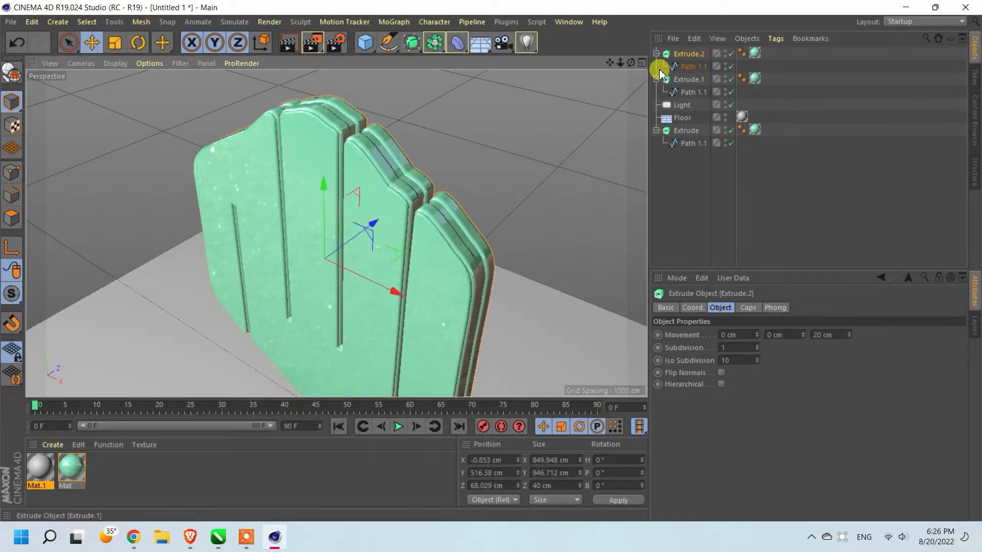
pyautogui.moveTo(629, 64); pyautogui.dragTo(552, 63)
pyautogui.moveTo(466, 284); pyautogui.dragTo(465, 292)
pyautogui.moveTo(630, 68); pyautogui.dragTo(501, 164)
# Step: Duplicate the green material and set the copy's color to gold with H 46°, S 100% and V 100%
pyautogui.click(122, 475)
pyautogui.keyDown('ctrl'); pyautogui.moveTo(123, 474); pyautogui.dragTo(123, 475); pyautogui.keyUp('ctrl')
pyautogui.doubleClick(102, 469)
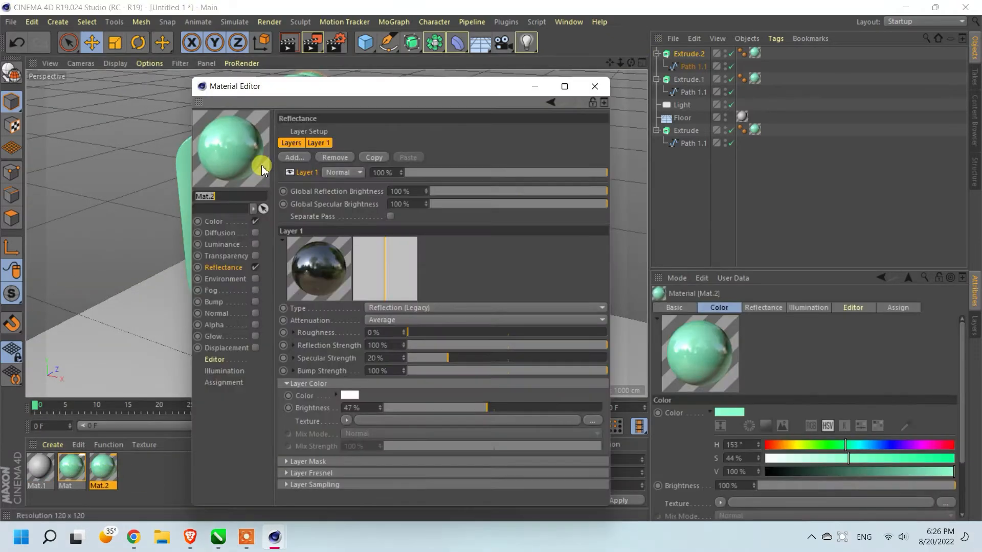
pyautogui.click(217, 223)
pyautogui.moveTo(487, 177); pyautogui.dragTo(609, 189)
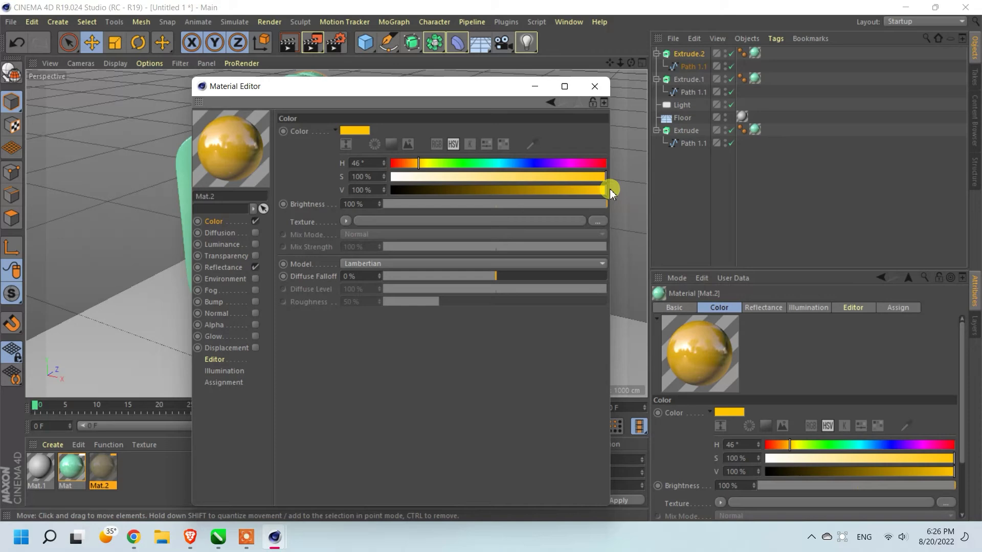
pyautogui.click(423, 164)
pyautogui.click(419, 164)
pyautogui.click(594, 86)
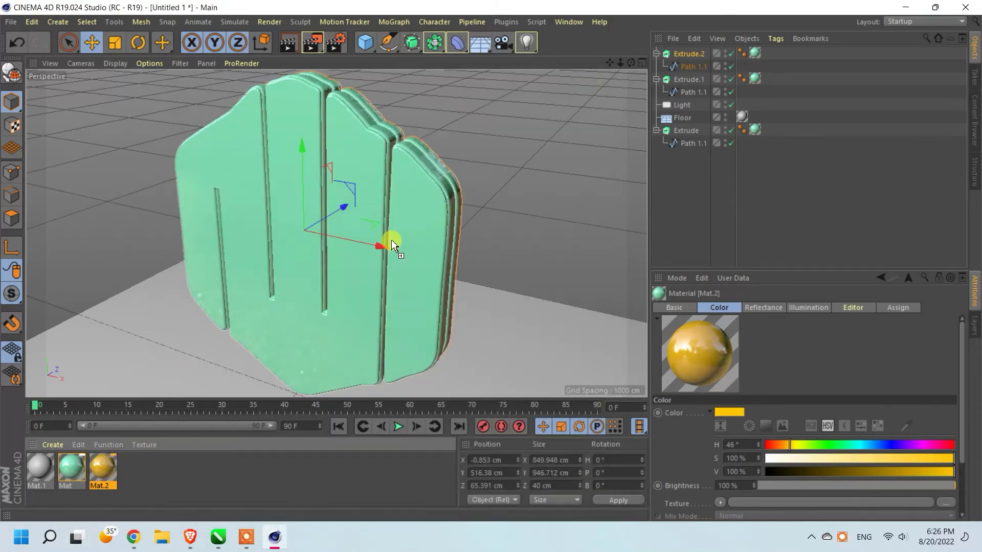
# Step: Apply the gold material to both logo copies behind the front layer
pyautogui.moveTo(393, 246); pyautogui.dragTo(399, 238)
pyautogui.hotkey('ctrl', 'z')
pyautogui.moveTo(102, 470); pyautogui.dragTo(408, 149)
# Step: Duplicate the gold material and set the copy's hue to 336° for a pinkish red
pyautogui.click(103, 470)
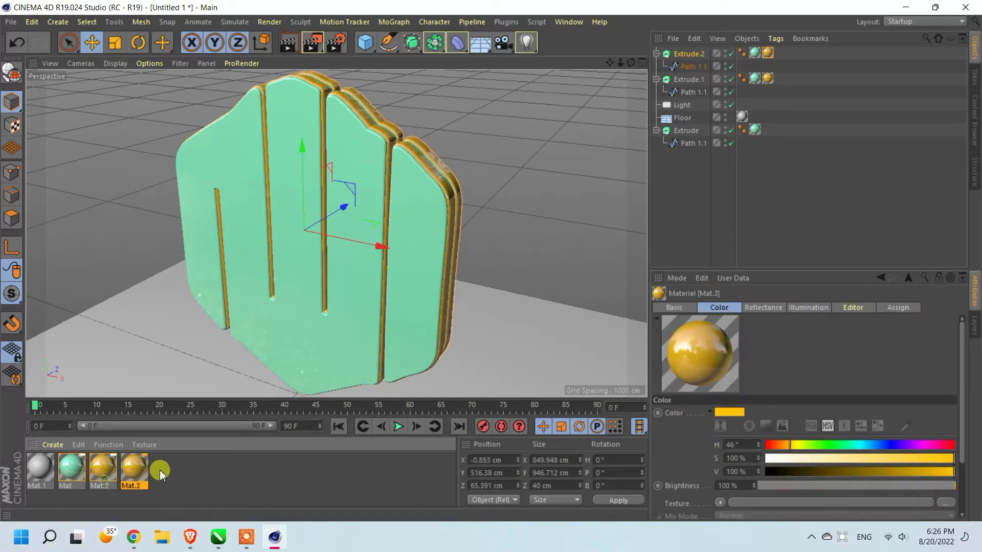
pyautogui.keyDown('ctrl'); pyautogui.moveTo(102, 470); pyautogui.dragTo(133, 470); pyautogui.keyUp('ctrl')
pyautogui.doubleClick(133, 470)
pyautogui.moveTo(386, 163); pyautogui.dragTo(596, 164)
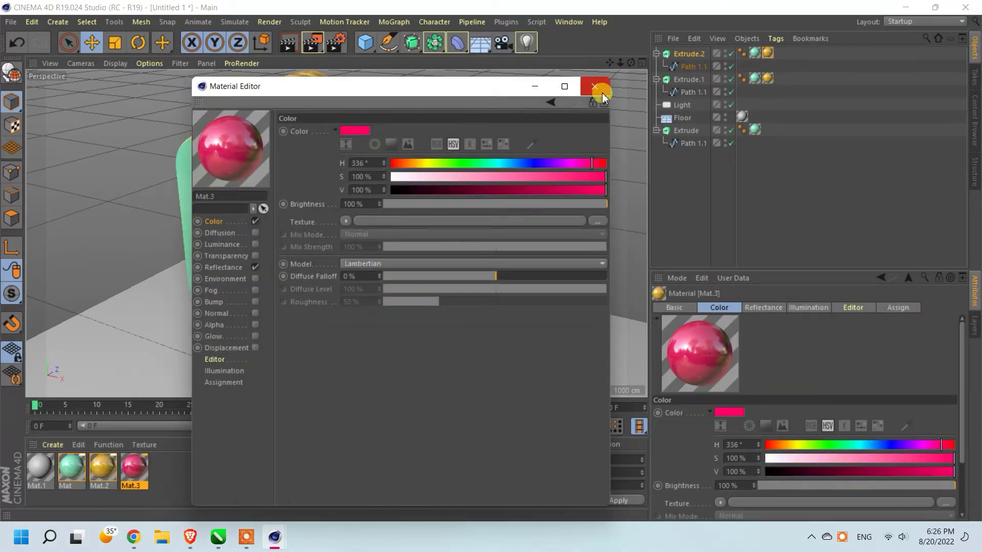
pyautogui.click(595, 86)
# Step: Apply the pinkish red material to the front logo layer
pyautogui.moveTo(134, 470); pyautogui.dragTo(279, 270)
pyautogui.click(753, 145)
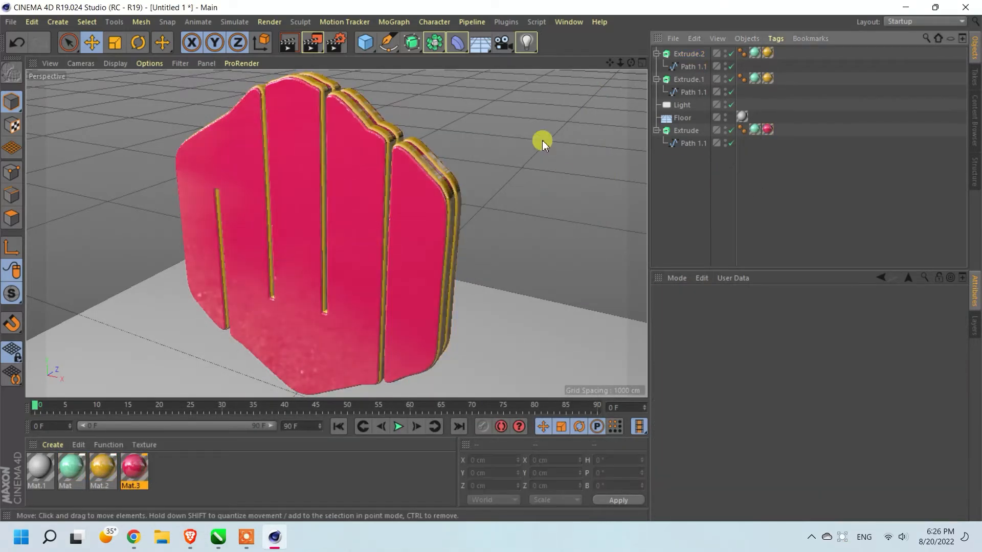
pyautogui.scroll(-3, 541, 140)
# Step: Turn the front layer's pinkish red material white by setting its color saturation to 0%
pyautogui.doubleClick(142, 473)
pyautogui.moveTo(460, 177); pyautogui.dragTo(342, 199)
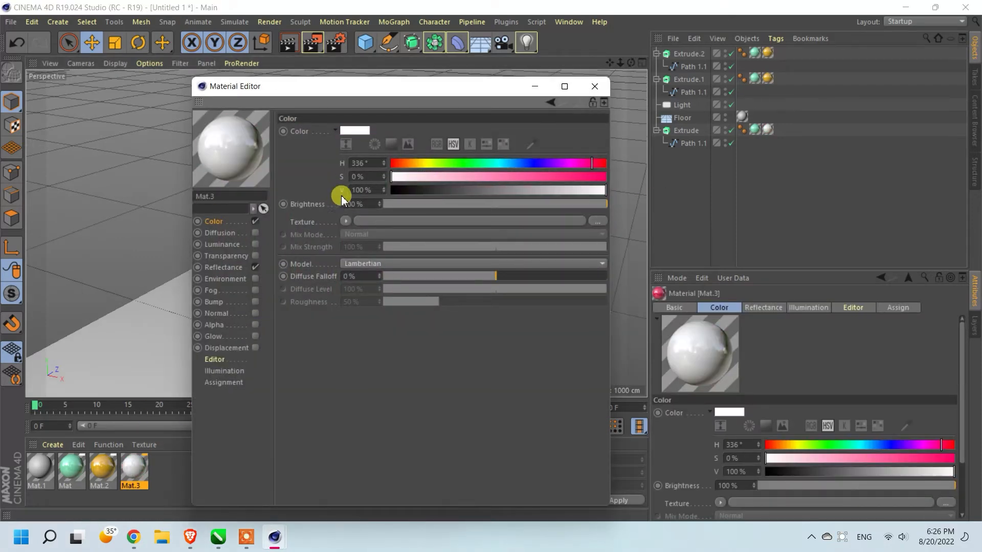
pyautogui.click(595, 85)
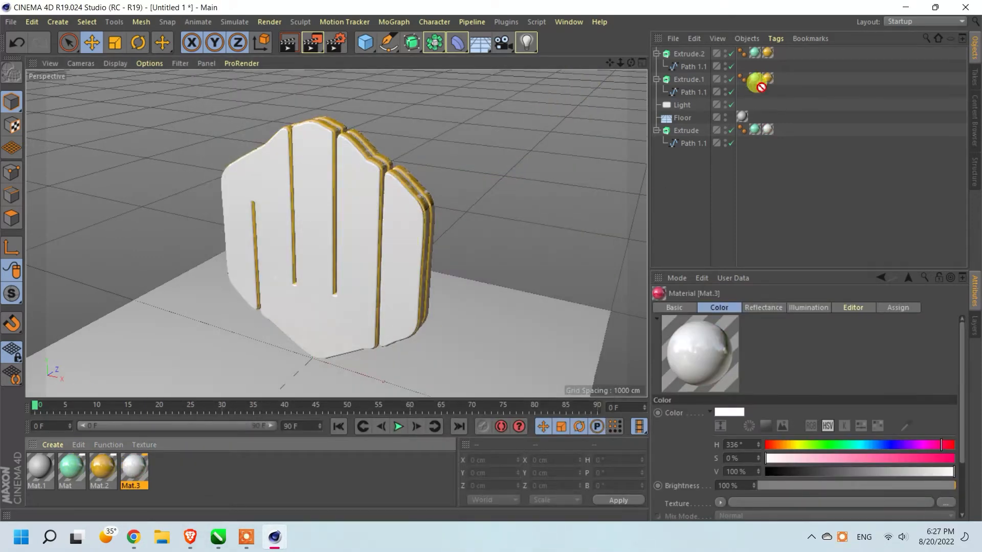
# Step: Delete the gold texture tags from both rear logo copies and the green texture tag from the front logo
pyautogui.moveTo(798, 91); pyautogui.dragTo(769, 44)
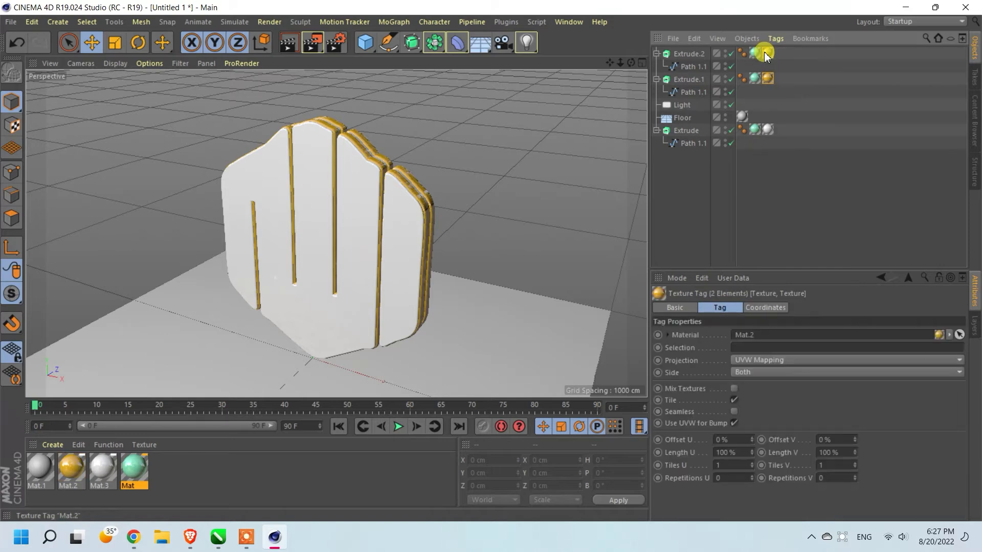
pyautogui.press('Delete')
pyautogui.click(752, 130)
pyautogui.press('Delete')
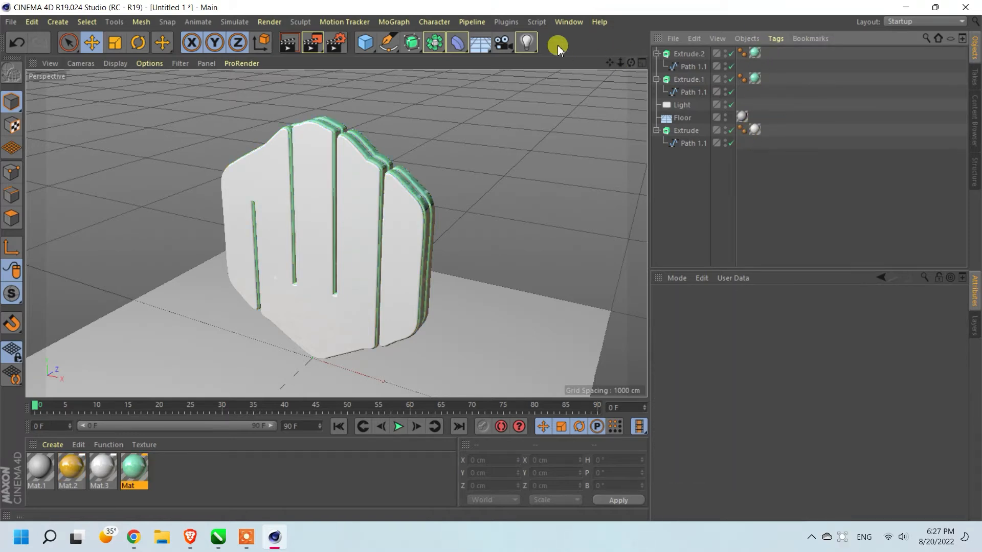
# Step: Add an omni light at about Y 1751 cm and duplicate it to place four omni lights around the logo
pyautogui.click(527, 42)
pyautogui.scroll(-6, 329, 291)
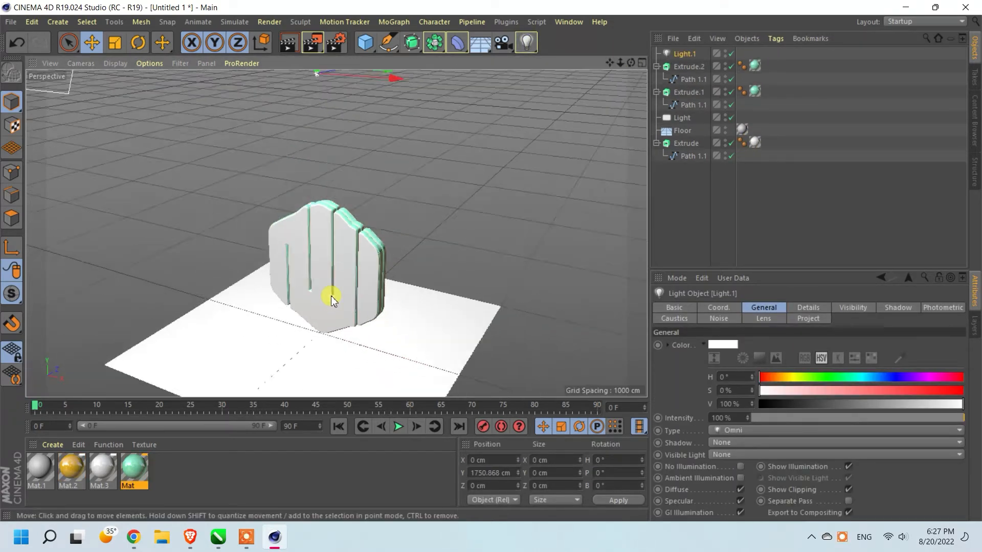
pyautogui.moveTo(357, 181); pyautogui.dragTo(639, 194)
pyautogui.click(402, 152)
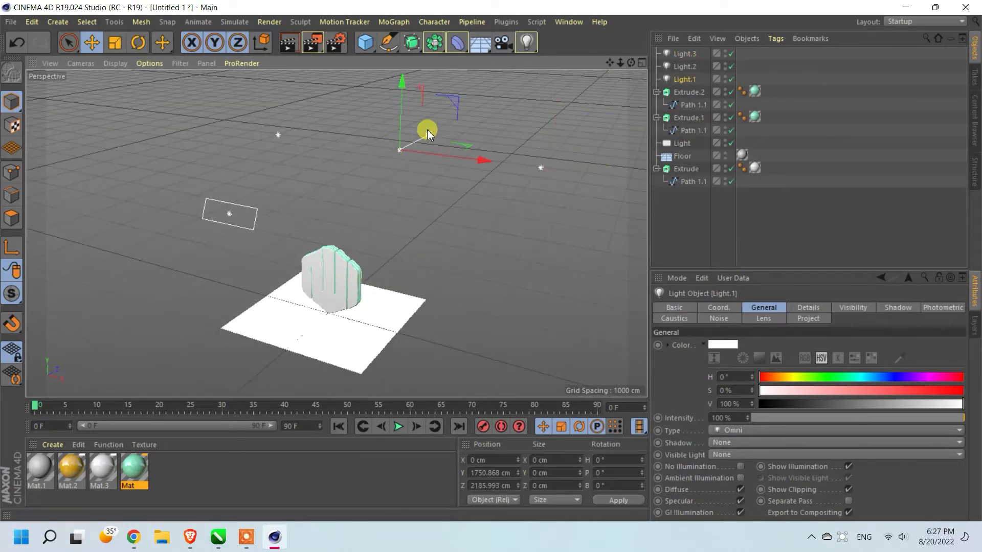
pyautogui.keyDown('ctrl'); pyautogui.moveTo(427, 127); pyautogui.dragTo(144, 374); pyautogui.keyUp('ctrl')
# Step: Set the intensity of all four omni lights to 50%
pyautogui.click(683, 91)
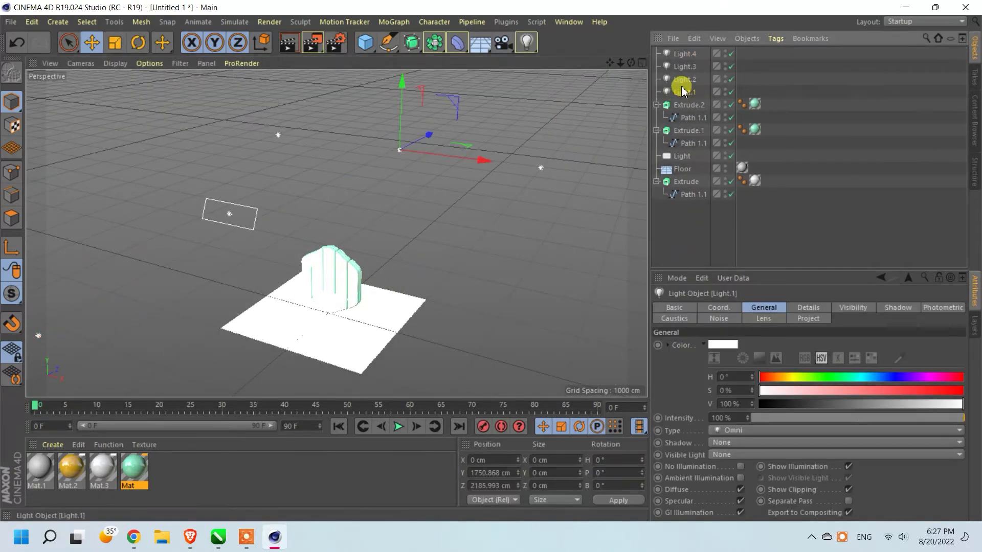
pyautogui.keyDown('shift'); pyautogui.click(685, 53); pyautogui.keyUp('shift')
pyautogui.moveTo(743, 405); pyautogui.dragTo(688, 403)
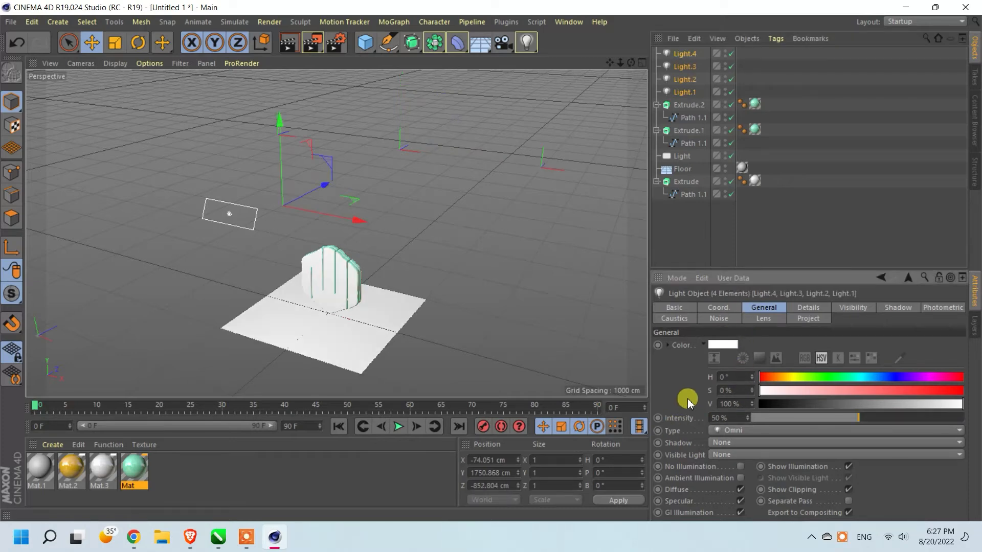
# Step: Set the area light's intensity to 70% after trying 50%
pyautogui.click(682, 156)
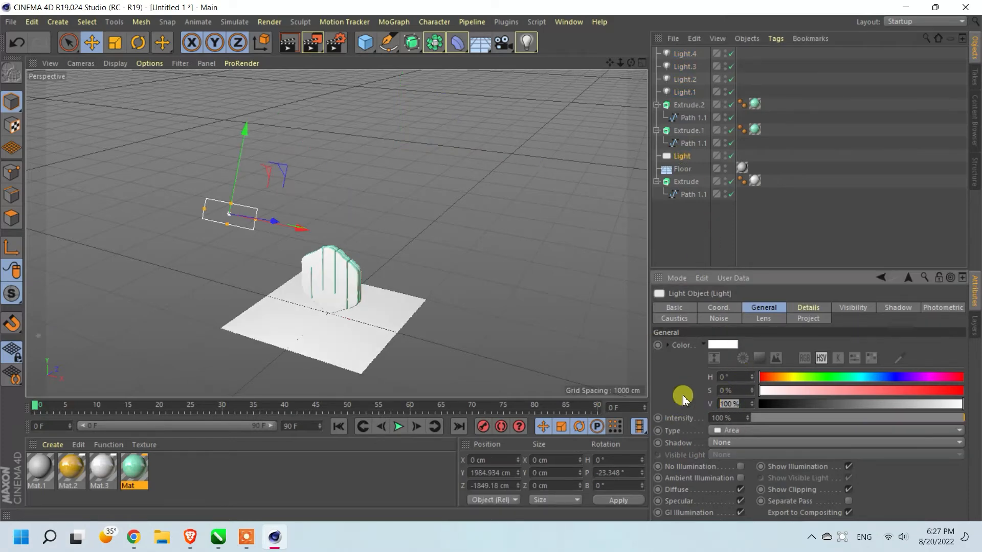
pyautogui.write('50')
pyautogui.press('Return')
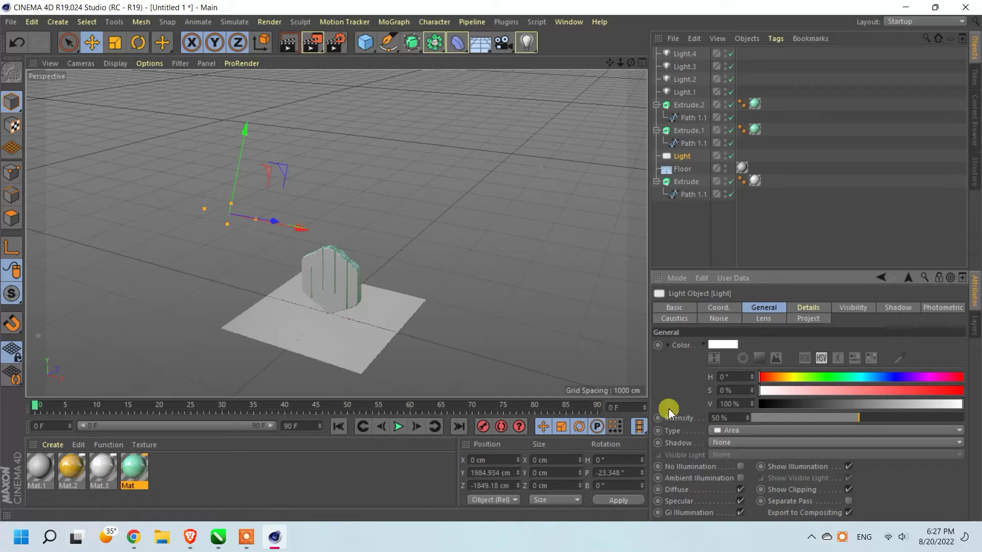
pyautogui.write('70')
pyautogui.press('Return')
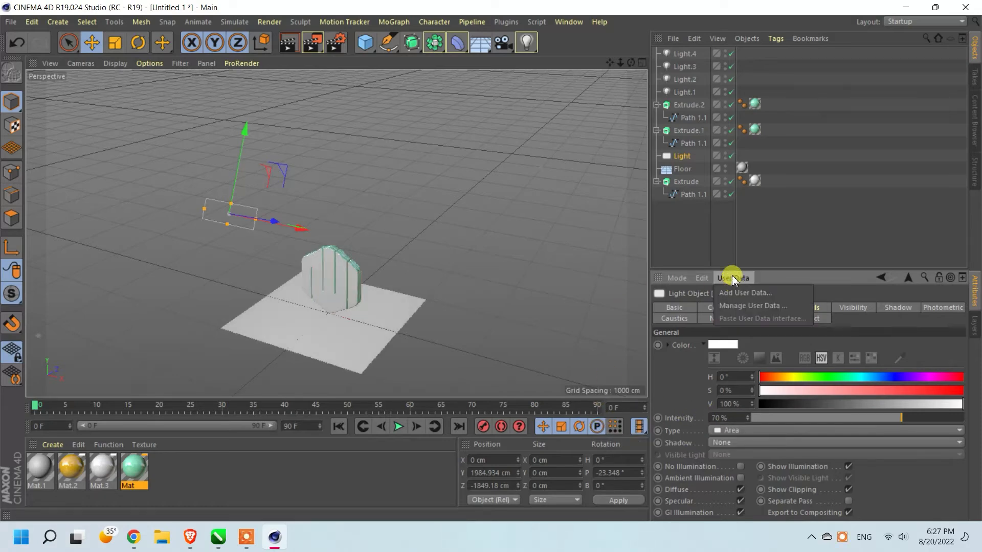
# Step: Set the shadow type of all four omni lights to Shadow Maps (Soft)
pyautogui.click(684, 54)
pyautogui.keyDown('shift'); pyautogui.click(685, 92); pyautogui.keyUp('shift')
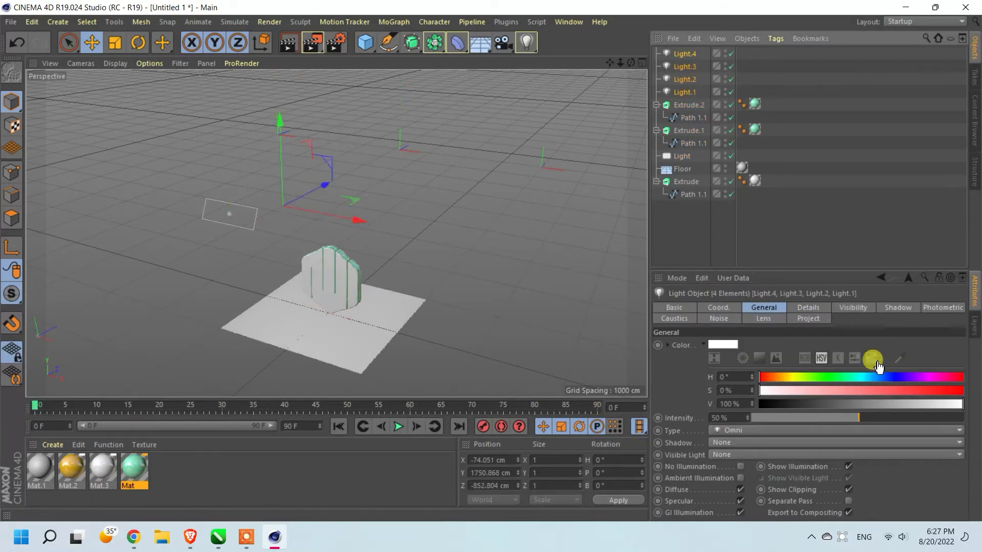
pyautogui.click(898, 307)
# Step: Set the area light's intensity to 100%
pyautogui.click(246, 230)
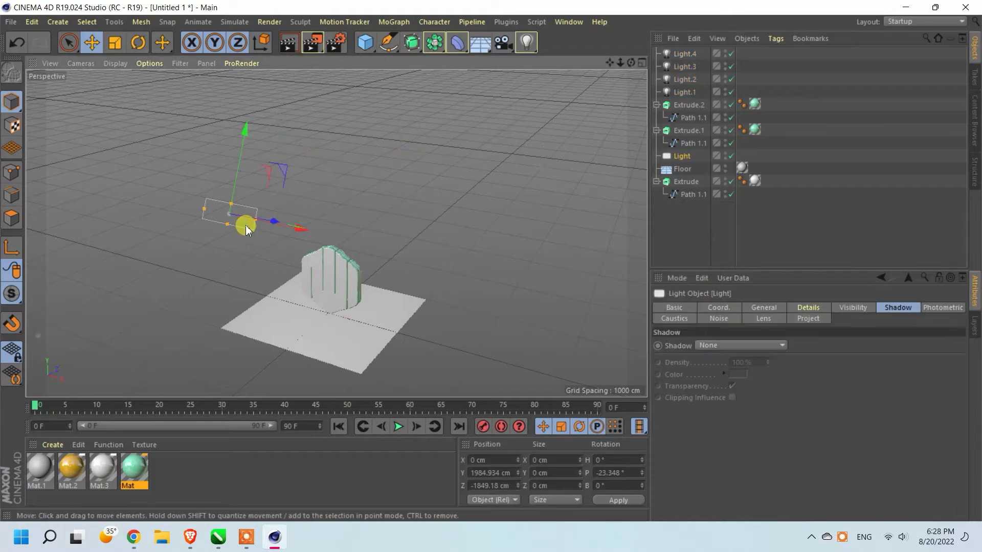
pyautogui.click(764, 307)
pyautogui.moveTo(816, 419); pyautogui.dragTo(967, 419)
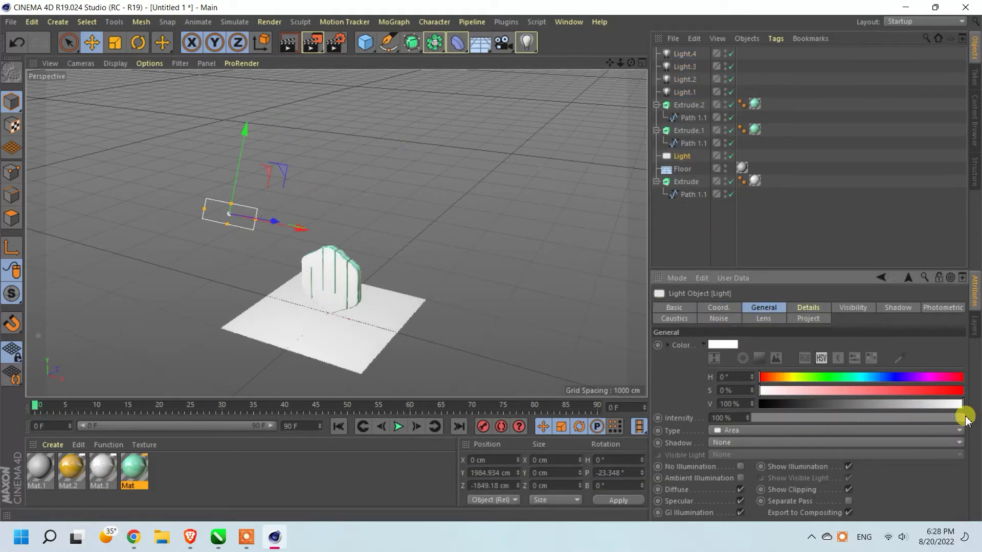
# Step: Render a close, angled view of the white and green logo to check the lighting
pyautogui.scroll(10, 358, 336)
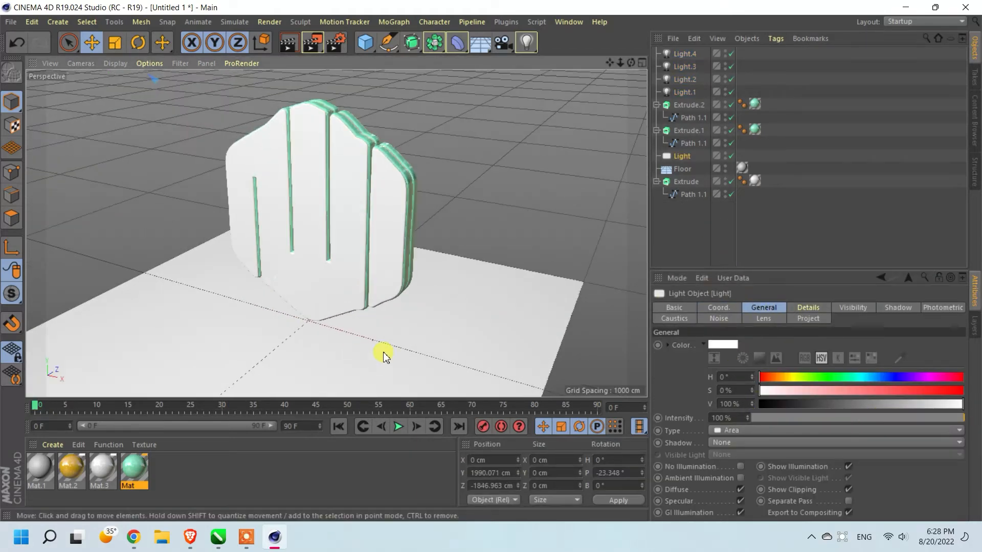
pyautogui.moveTo(631, 62); pyautogui.dragTo(630, 66)
pyautogui.click(318, 46)
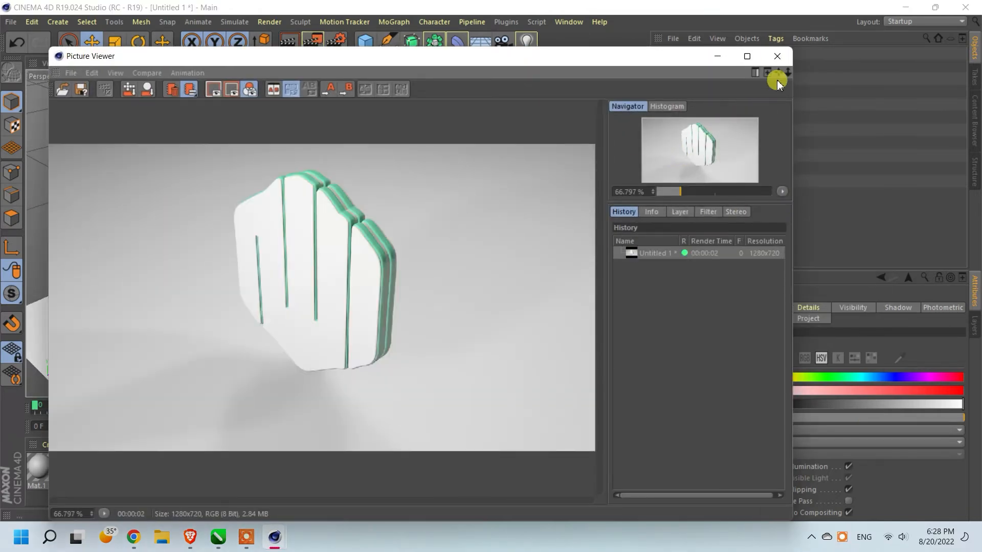
pyautogui.click(777, 56)
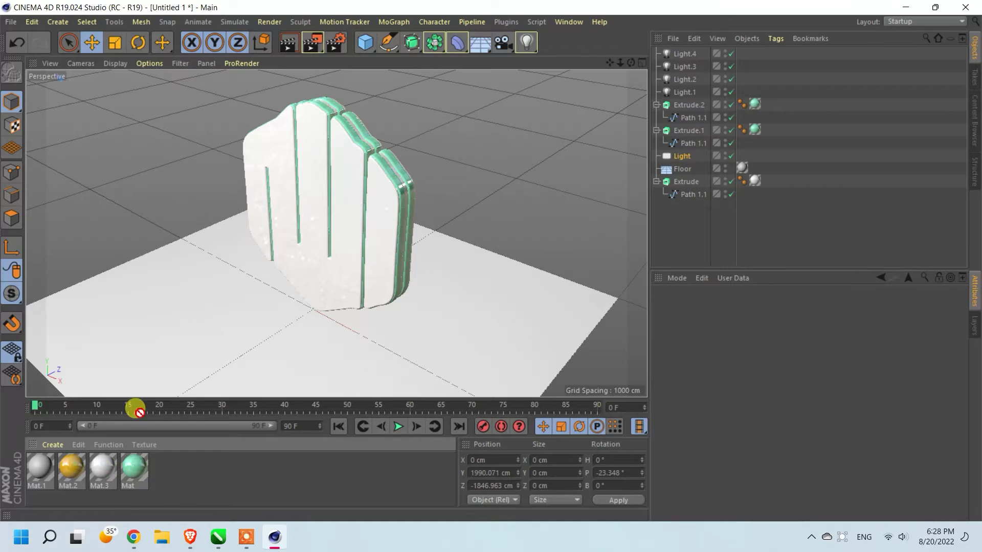
# Step: Apply the gold material Mat.2 to the front logo extrude and render the scene
pyautogui.moveTo(384, 235); pyautogui.dragTo(383, 232)
pyautogui.click(313, 43)
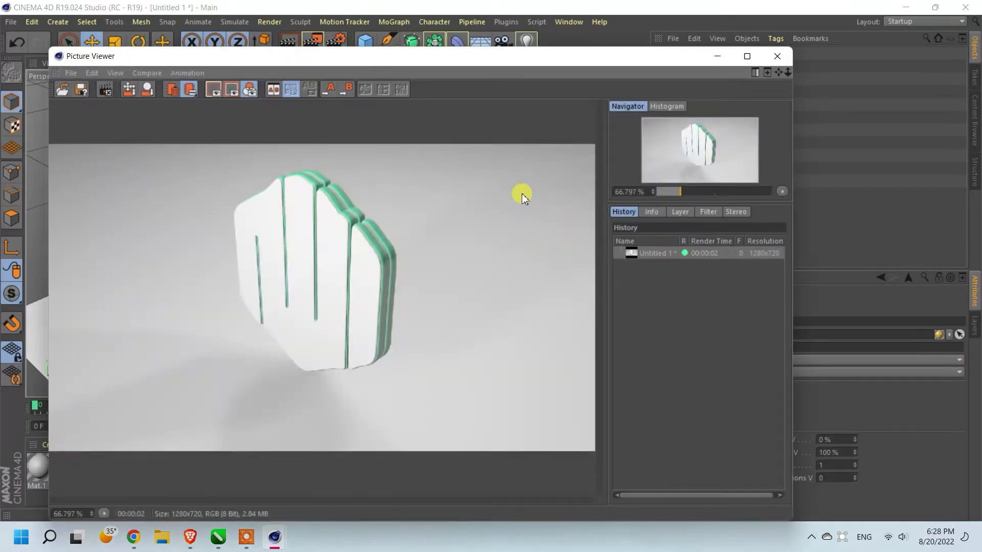
pyautogui.click(777, 55)
# Step: Delete the omni lights Light.1 and Light.2 and check the scene in a new render
pyautogui.click(694, 80)
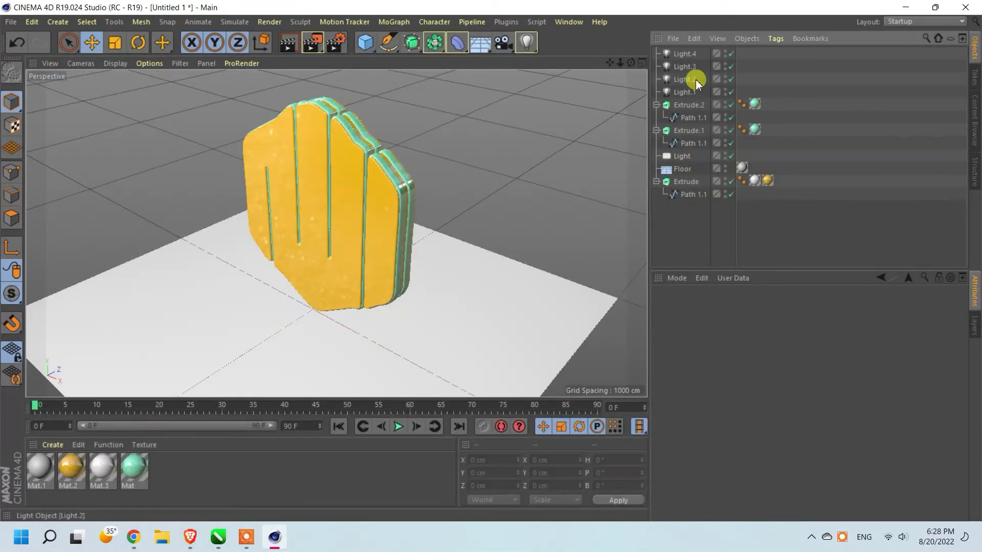
pyautogui.press('Delete')
pyautogui.click(687, 81)
pyautogui.press('Delete')
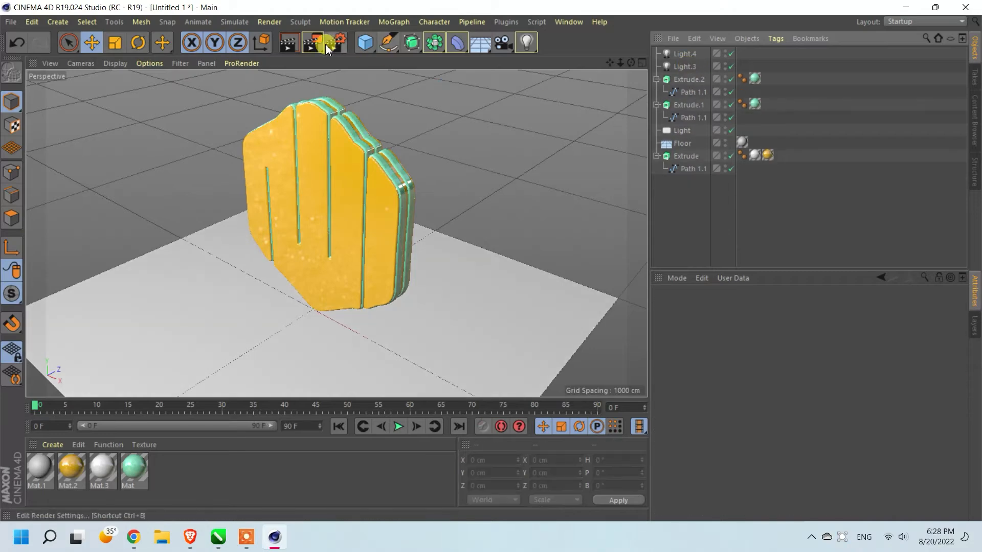
pyautogui.click(318, 44)
pyautogui.click(778, 55)
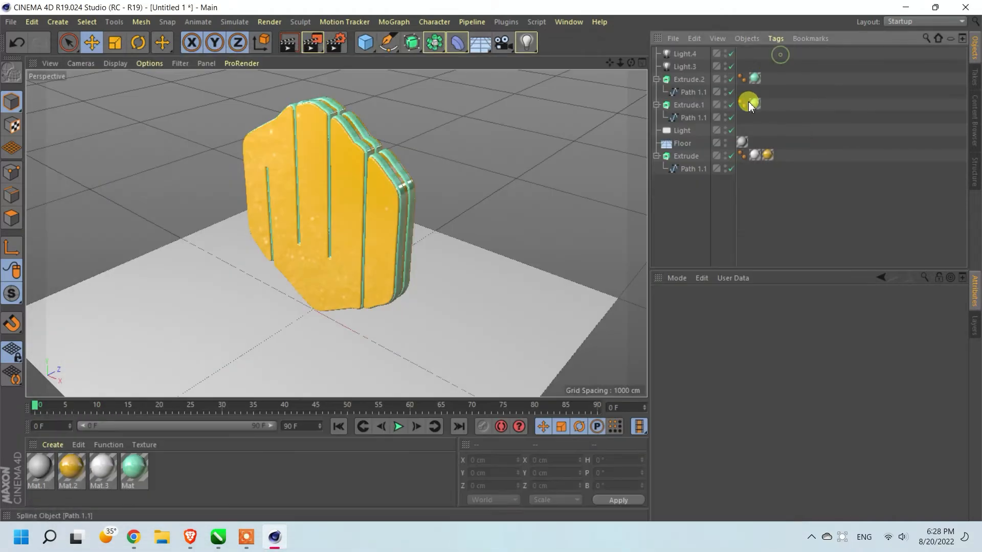
# Step: Set the area light colour's value to 87% and render the scene
pyautogui.click(690, 132)
pyautogui.click(936, 404)
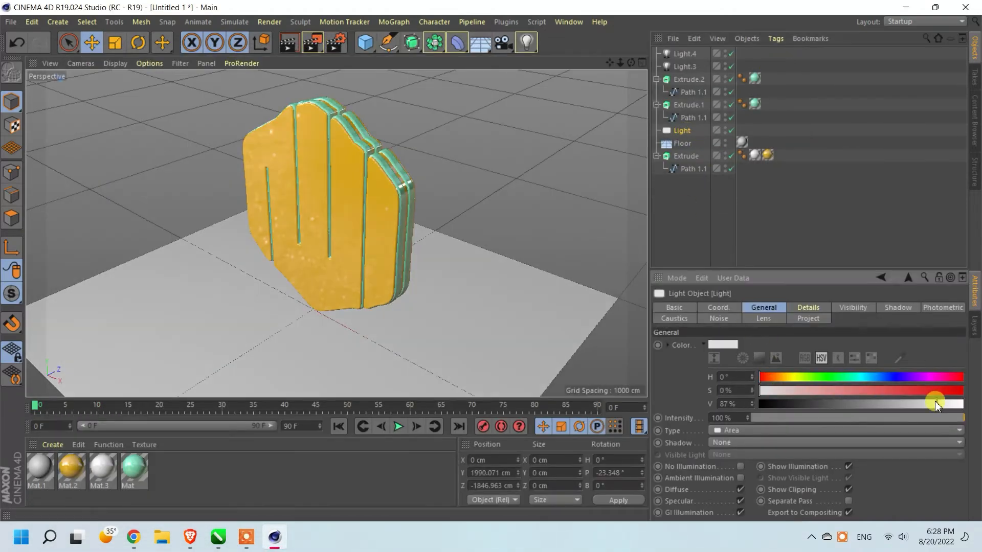
pyautogui.click(324, 51)
pyautogui.click(774, 53)
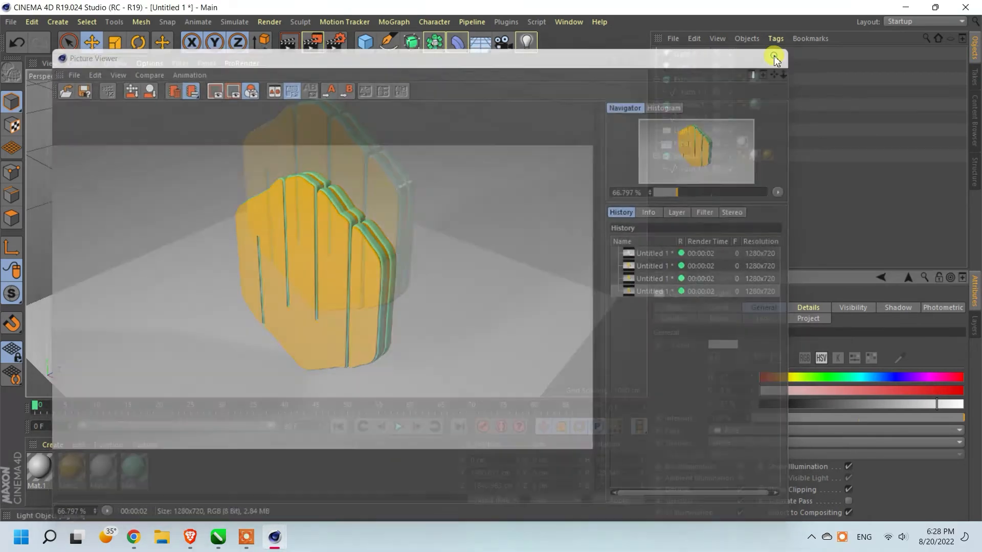
# Step: Move the omni light Light.4 closer to the logo, to about X 2365 cm and Z -2518 cm
pyautogui.click(682, 192)
pyautogui.scroll(-10, 229, 261)
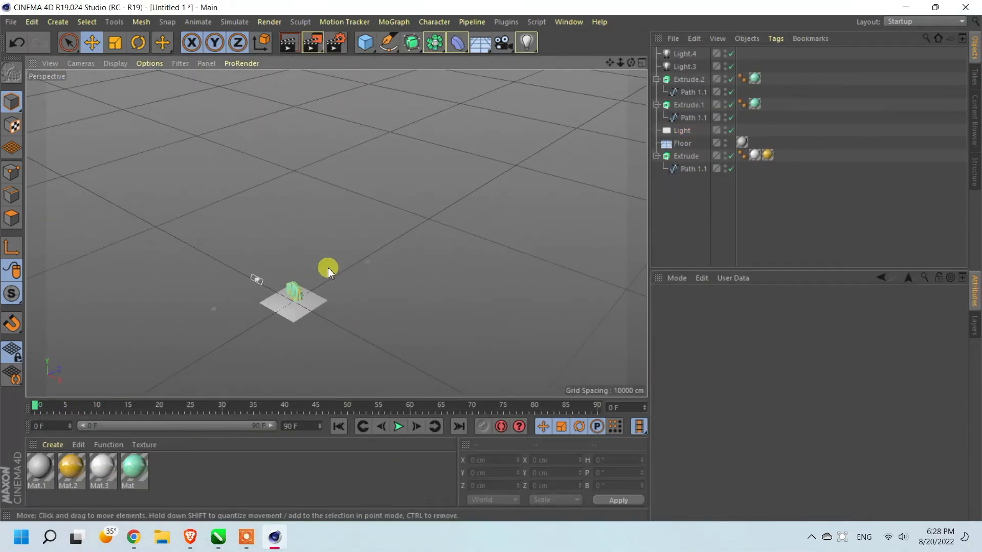
pyautogui.click(217, 312)
pyautogui.moveTo(336, 304); pyautogui.dragTo(269, 303)
# Step: Render a closer view of the gold logo to check the moved omni light
pyautogui.scroll(10, 269, 303)
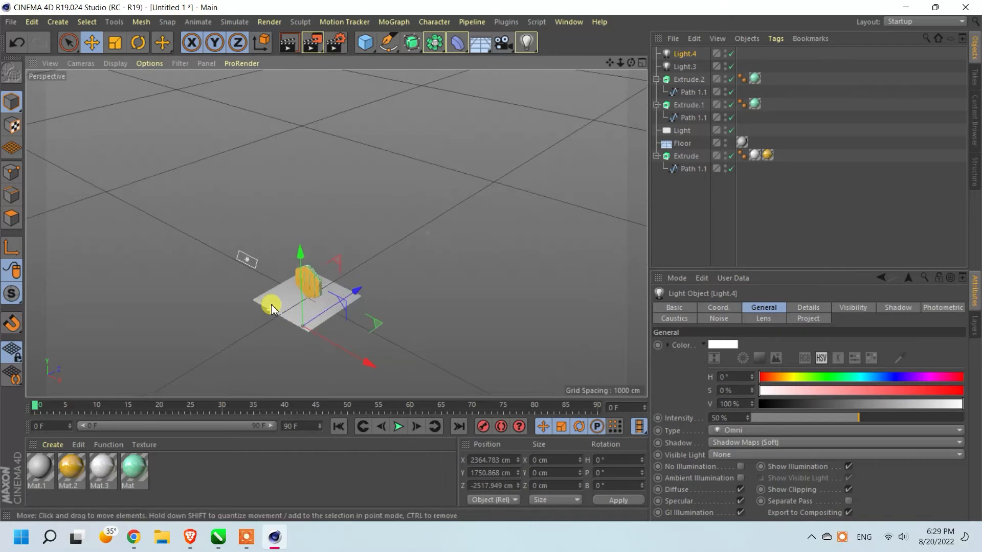
pyautogui.moveTo(632, 63); pyautogui.dragTo(610, 72)
pyautogui.click(313, 43)
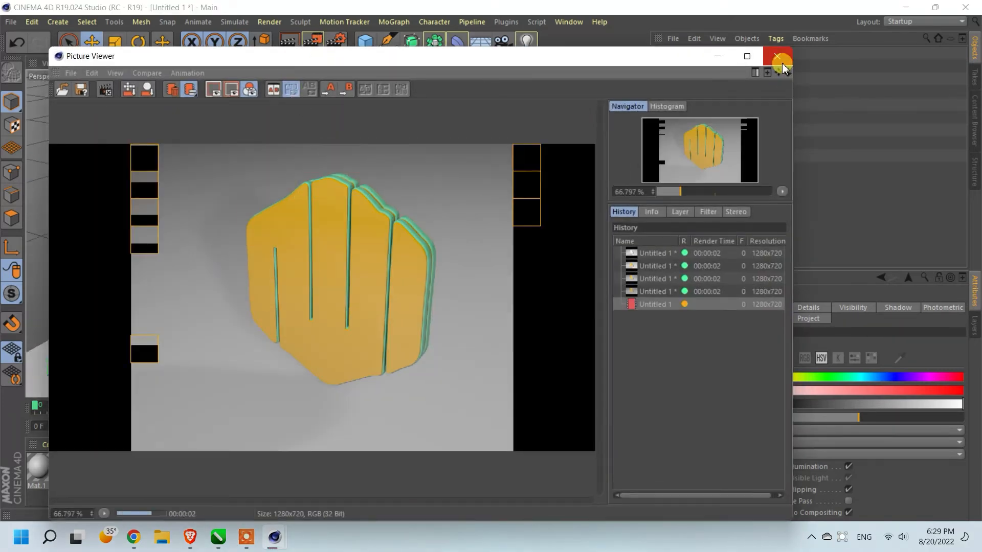
pyautogui.click(777, 56)
# Step: Set the floor material Mat.1's colour value to 100% and remove its default specular layer
pyautogui.doubleClick(40, 467)
pyautogui.moveTo(562, 190); pyautogui.dragTo(606, 189)
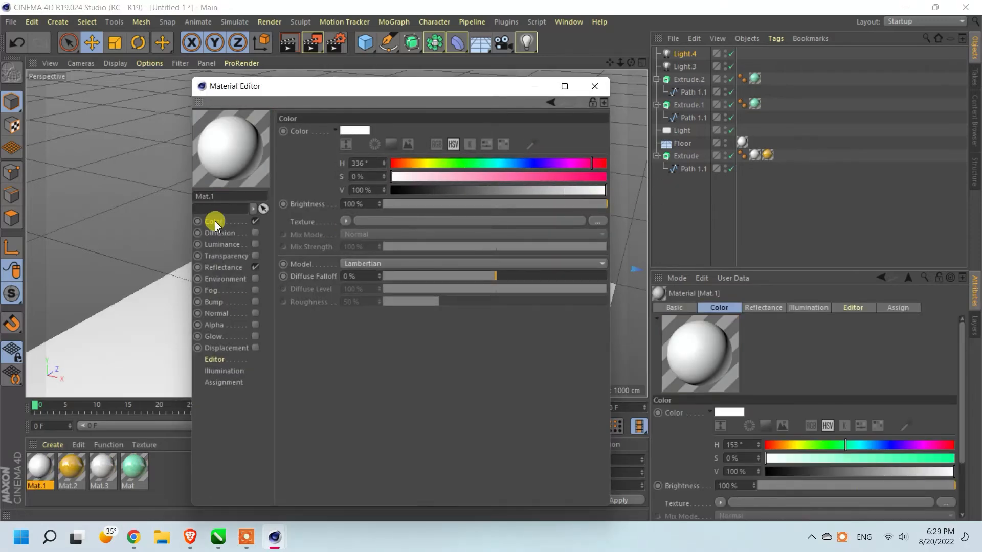
pyautogui.click(224, 267)
pyautogui.click(320, 158)
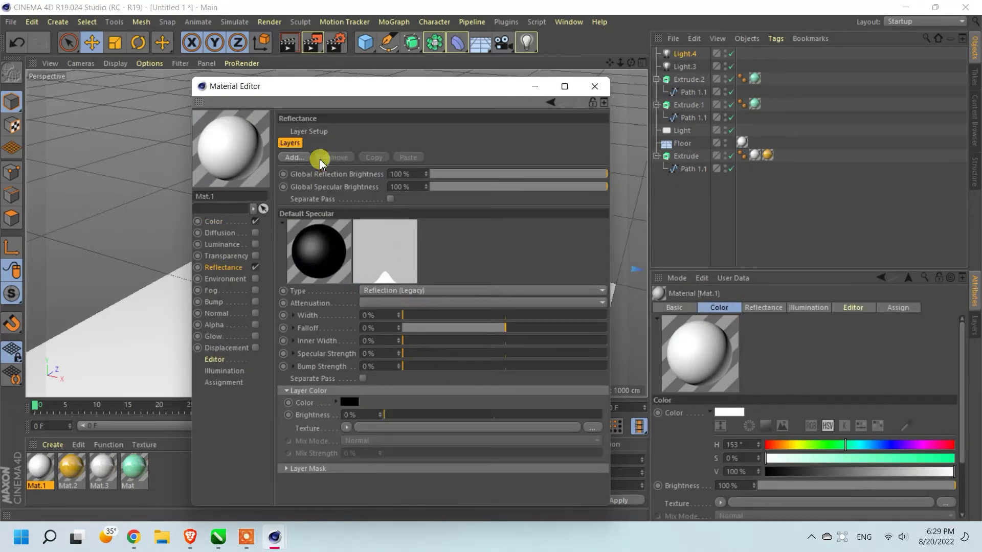
# Step: Add a Reflection (Legacy) layer to Mat.1, reduce its layer brightness and give it slight roughness
pyautogui.click(302, 157)
pyautogui.click(358, 277)
pyautogui.click(411, 408)
pyautogui.click(435, 410)
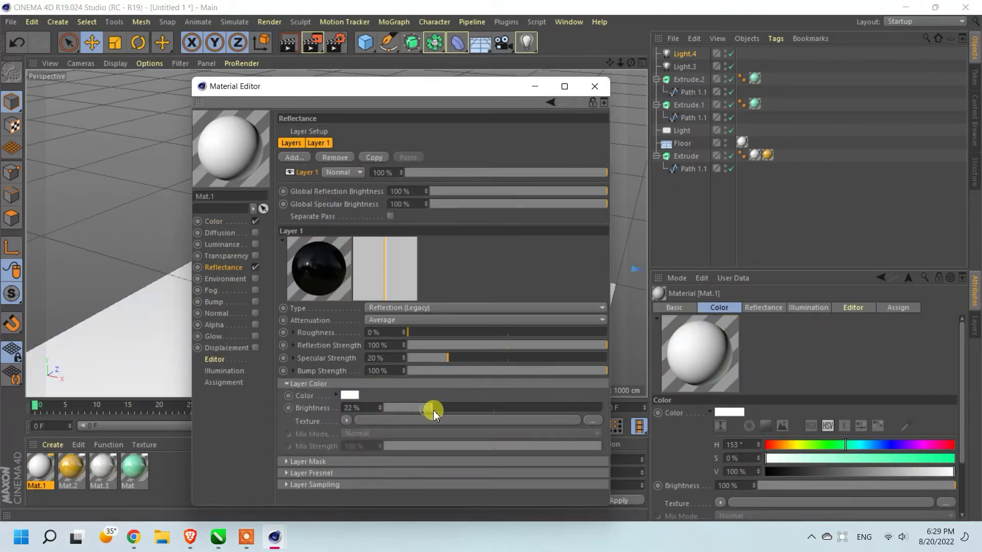
pyautogui.click(422, 334)
pyautogui.click(457, 409)
pyautogui.click(590, 84)
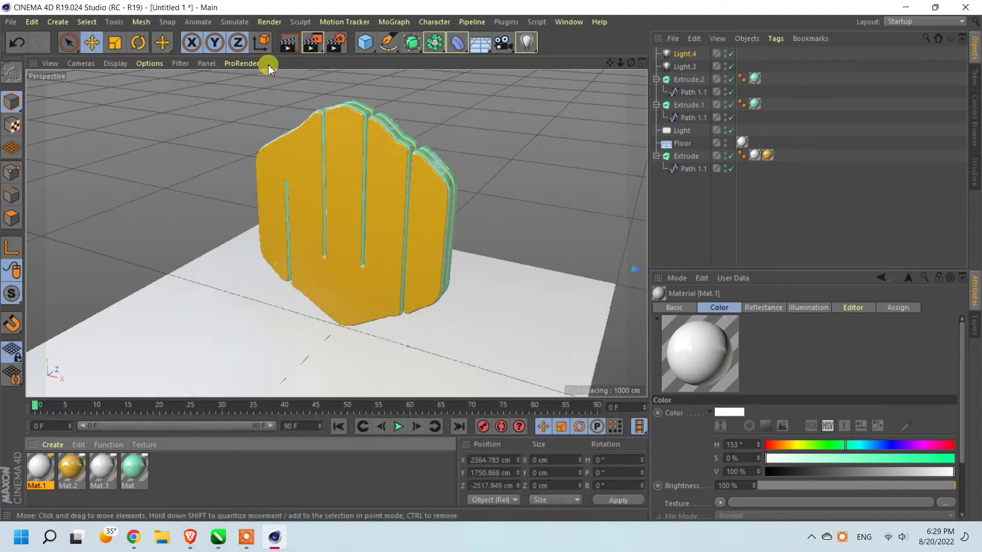
# Step: Add the Ambient Occlusion and Global Illumination effects to the render settings
pyautogui.click(336, 42)
pyautogui.click(108, 235)
pyautogui.click(162, 206)
pyautogui.click(108, 235)
pyautogui.click(171, 296)
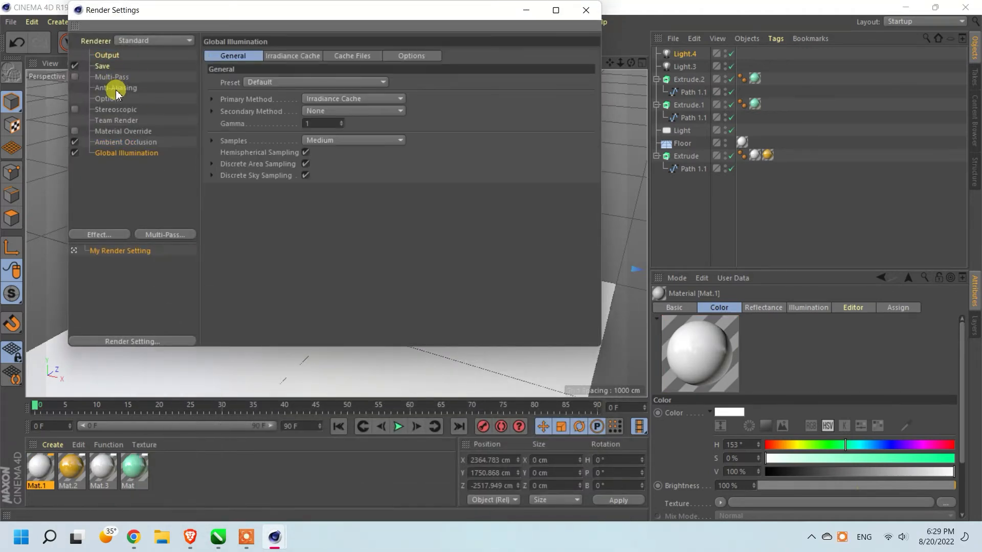
# Step: Change the anti-aliasing mode and the saved image's file format in the render settings
pyautogui.click(115, 87)
pyautogui.click(314, 94)
pyautogui.click(111, 76)
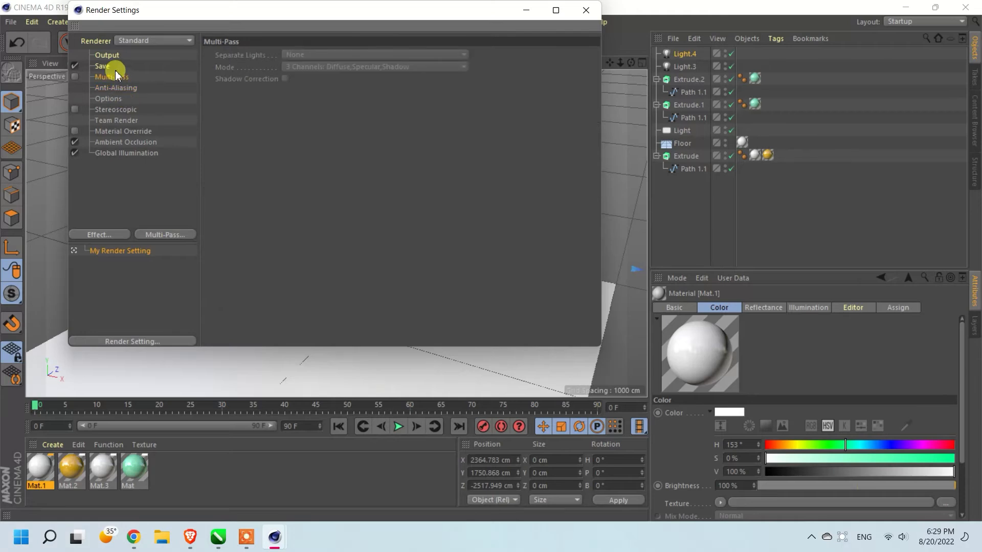
pyautogui.click(102, 66)
pyautogui.click(302, 90)
pyautogui.click(303, 190)
# Step: Turn off the Default Light render option and start a render of the scene
pyautogui.click(108, 100)
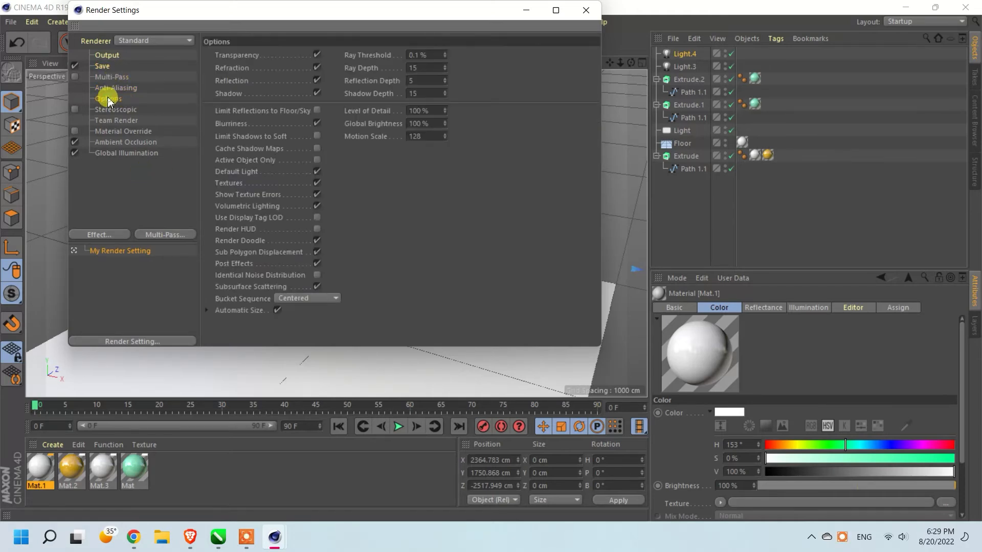
pyautogui.click(318, 170)
pyautogui.click(590, 12)
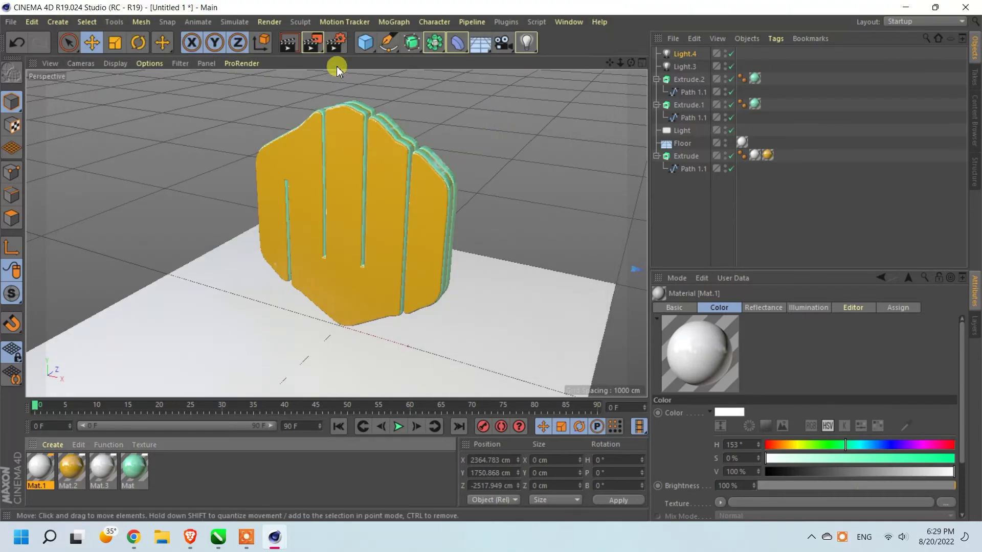
pyautogui.click(313, 41)
pyautogui.click(717, 55)
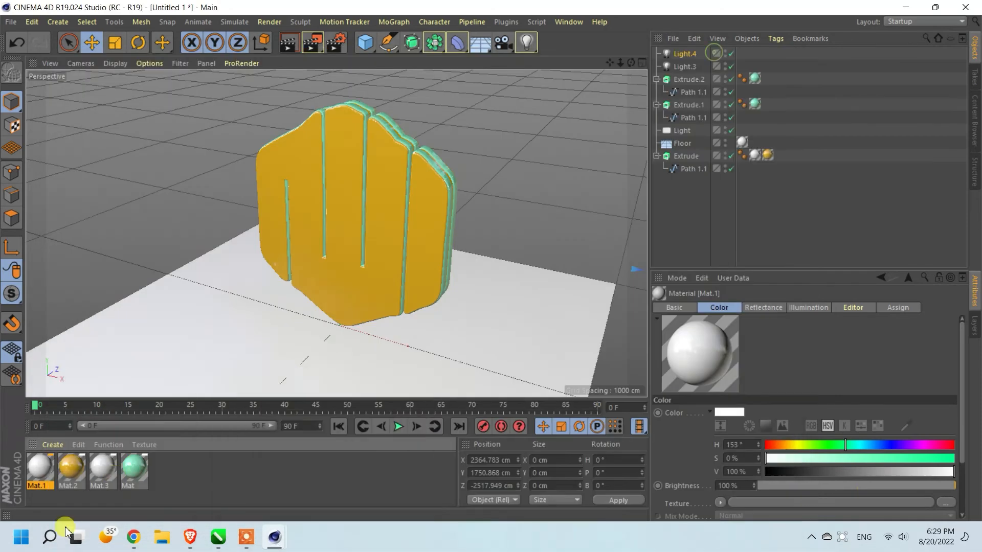
# Step: Create a new material, Mat.4, and check the progress of the running render
pyautogui.doubleClick(170, 485)
pyautogui.click(215, 463)
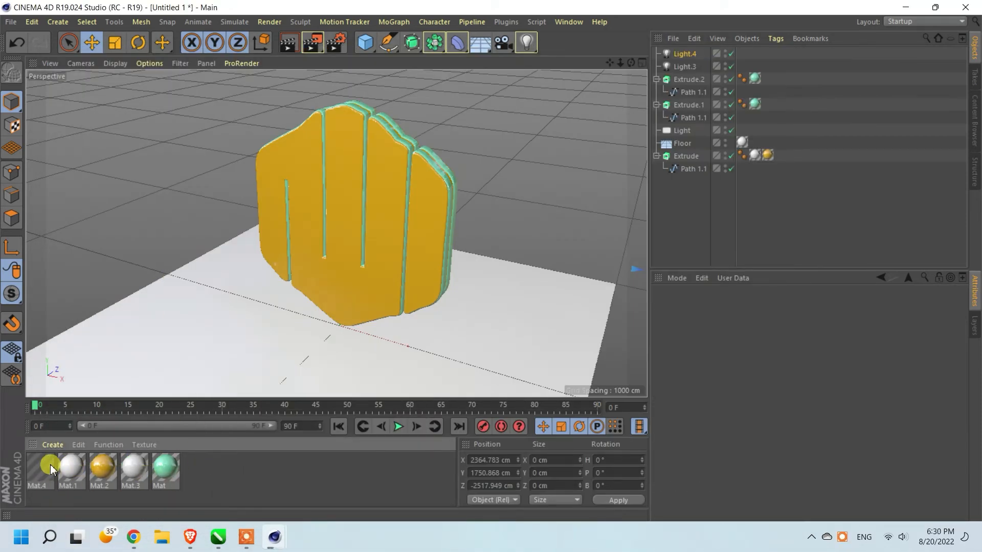
pyautogui.moveTo(291, 527)
pyautogui.click(337, 476)
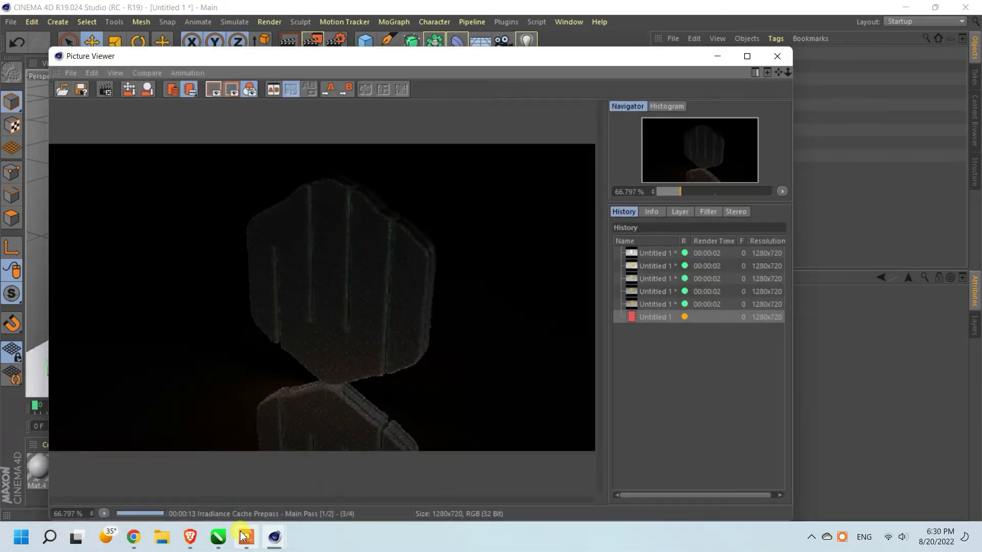
pyautogui.click(717, 56)
# Step: Load an image as Mat.4's colour texture without copying it to the project location
pyautogui.doubleClick(41, 468)
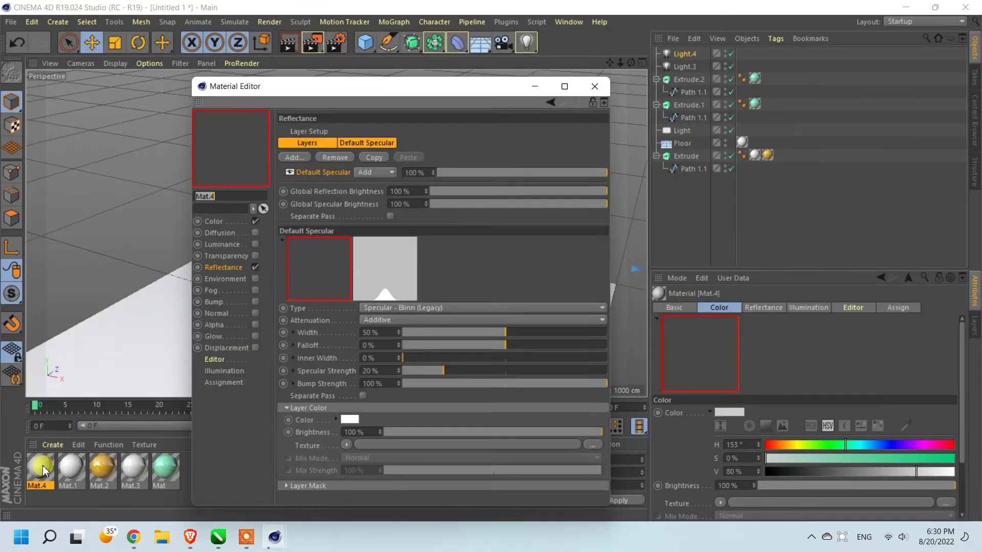
pyautogui.click(214, 222)
pyautogui.click(539, 219)
pyautogui.doubleClick(354, 202)
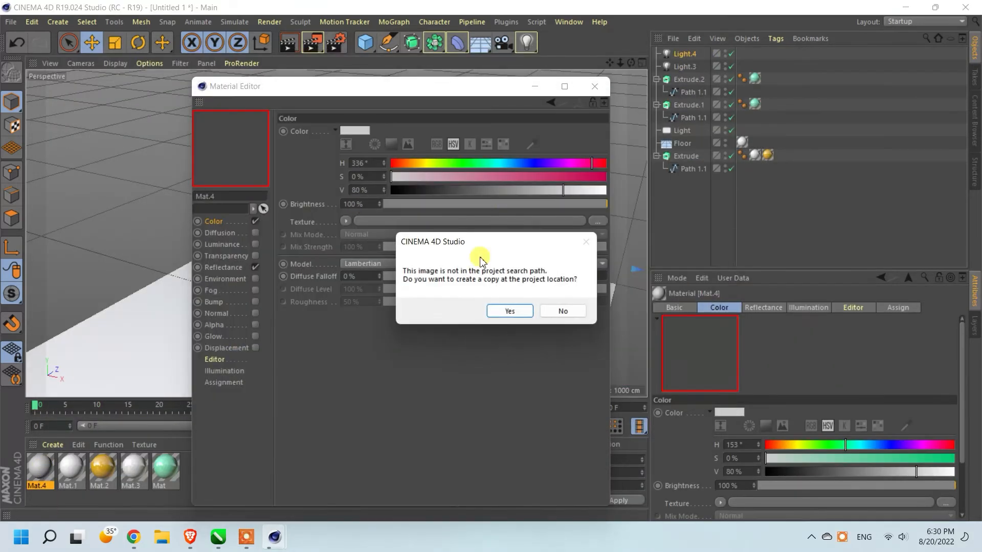
pyautogui.click(563, 309)
pyautogui.click(593, 91)
# Step: Add a Sky object and apply the Mat.4 material to it
pyautogui.click(502, 44)
pyautogui.click(482, 45)
pyautogui.click(504, 85)
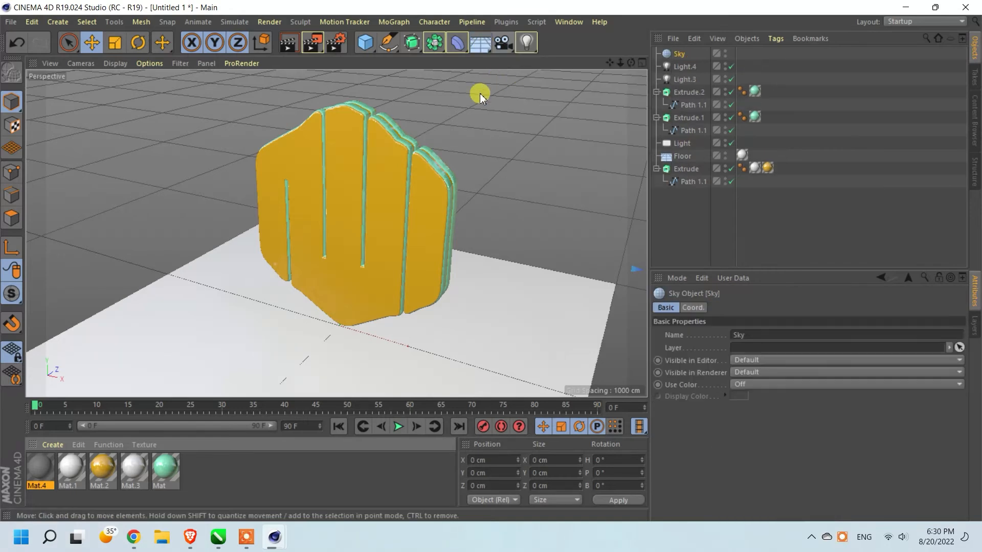
pyautogui.moveTo(684, 55); pyautogui.dragTo(684, 55)
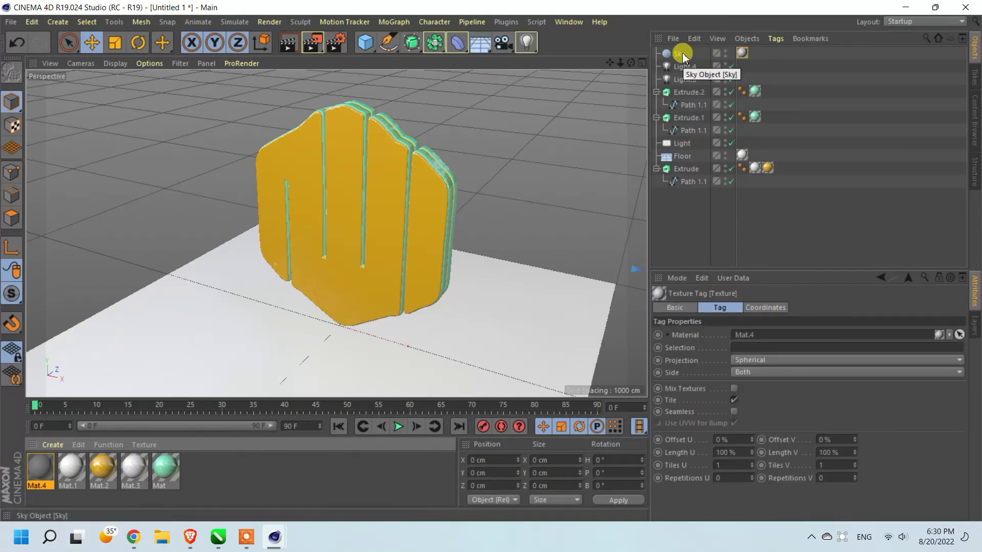
# Step: Add a Compositing tag to the Sky, disable Seen by Camera and enable its Compositing Background options
pyautogui.rightClick(683, 54)
pyautogui.moveTo(746, 47)
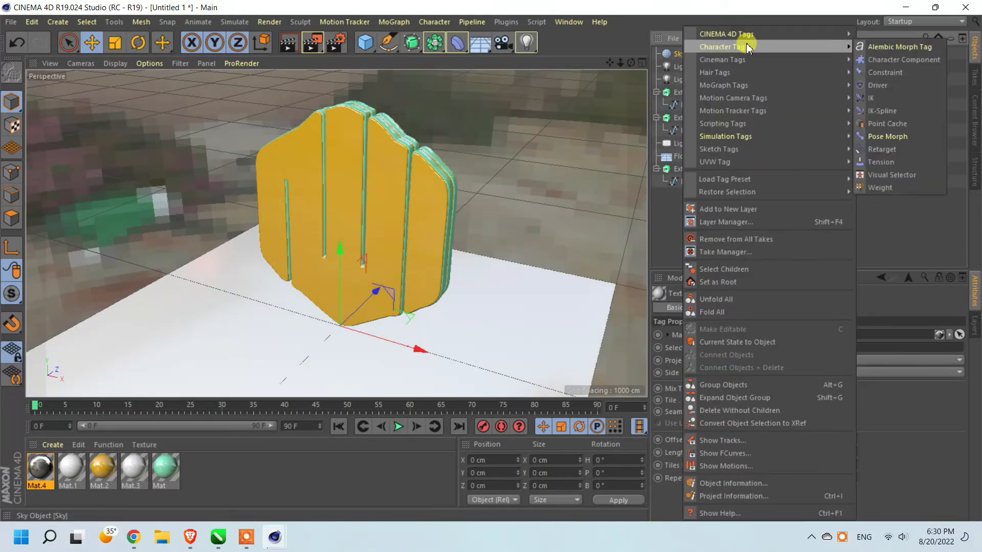
pyautogui.click(895, 73)
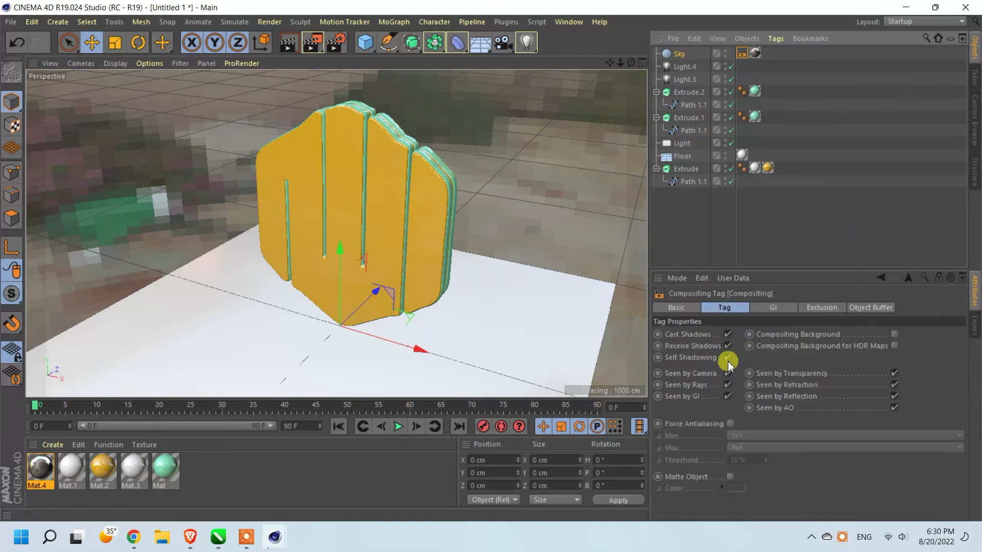
pyautogui.click(727, 374)
pyautogui.click(894, 345)
pyautogui.click(894, 334)
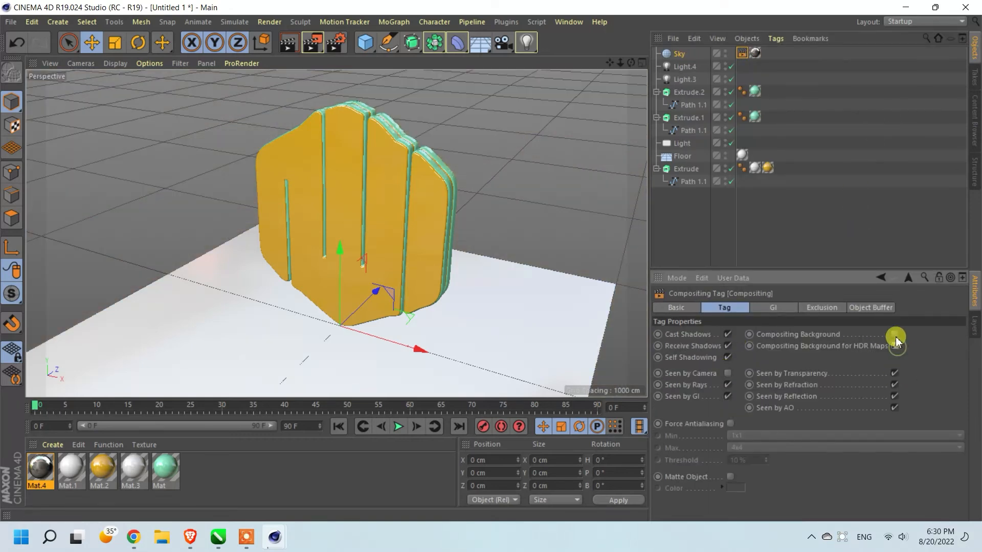
# Step: Rotate the Sky object to a heading of about 31°
pyautogui.click(137, 43)
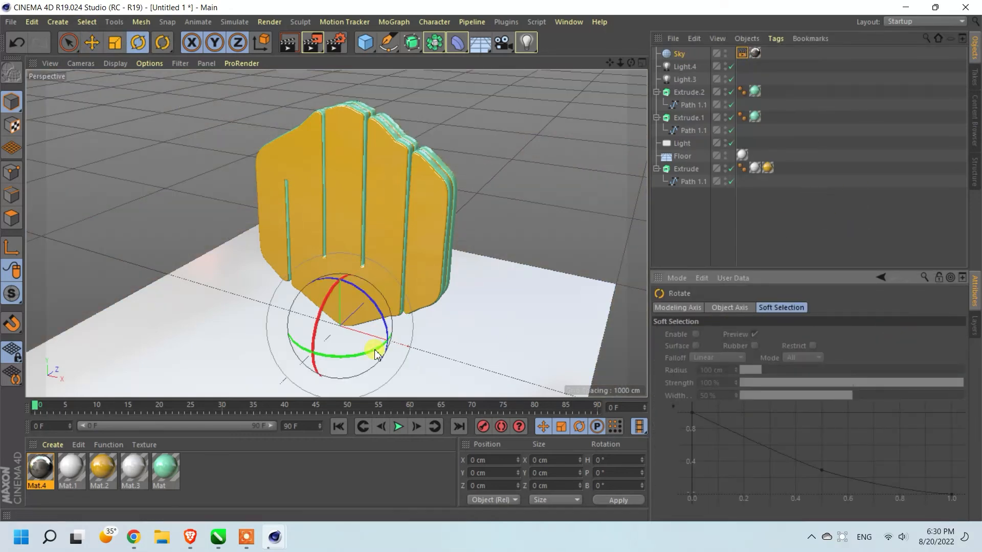
pyautogui.moveTo(344, 346); pyautogui.dragTo(422, 347)
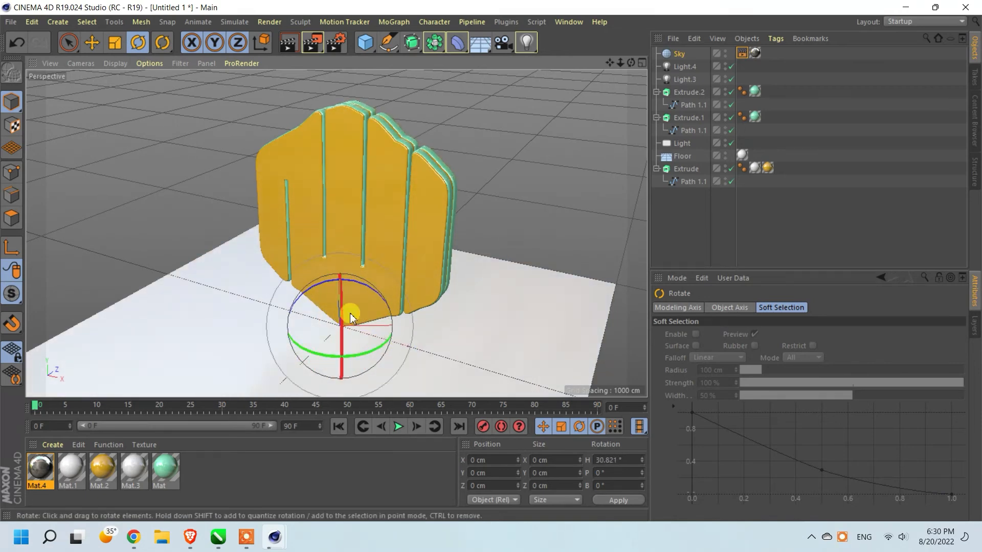
# Step: Rotate the Sky object to a pitch of about 45° and render the scene to the Picture Viewer
pyautogui.moveTo(351, 311); pyautogui.dragTo(340, 336)
pyautogui.click(699, 231)
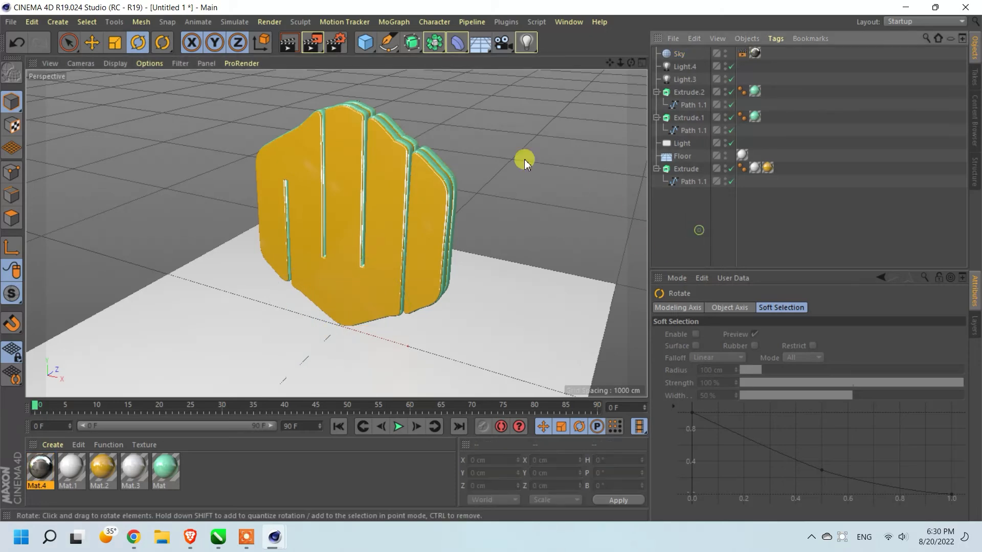
pyautogui.click(312, 43)
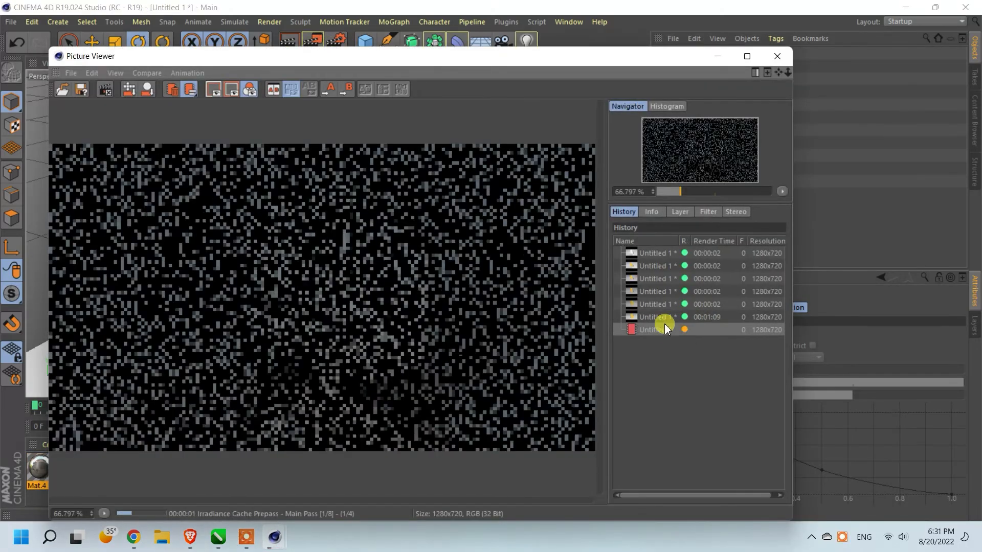
pyautogui.click(656, 320)
pyautogui.click(655, 330)
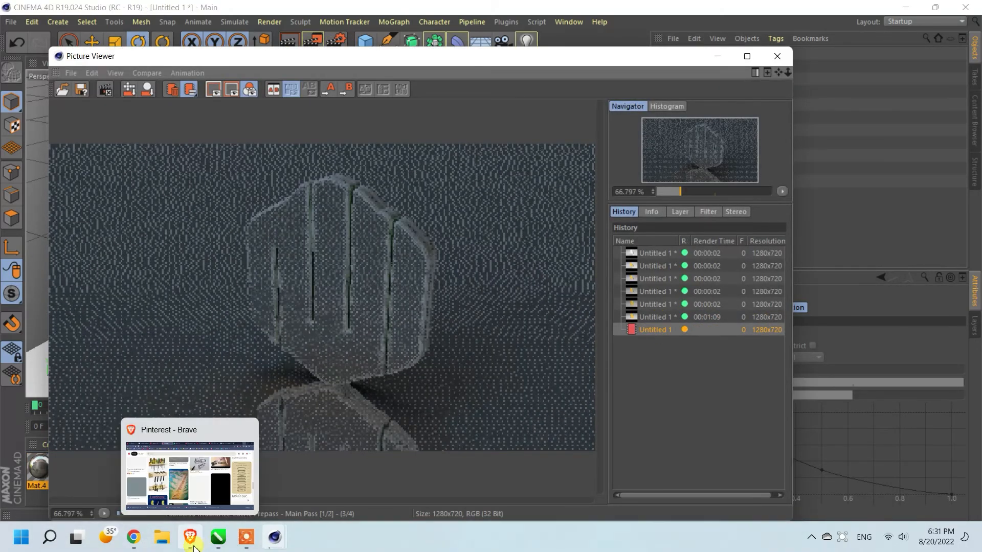
# Step: Switch to CorelDRAW and choose an interactive effect tool for the red hexagonal logo
pyautogui.click(219, 537)
pyautogui.click(419, 308)
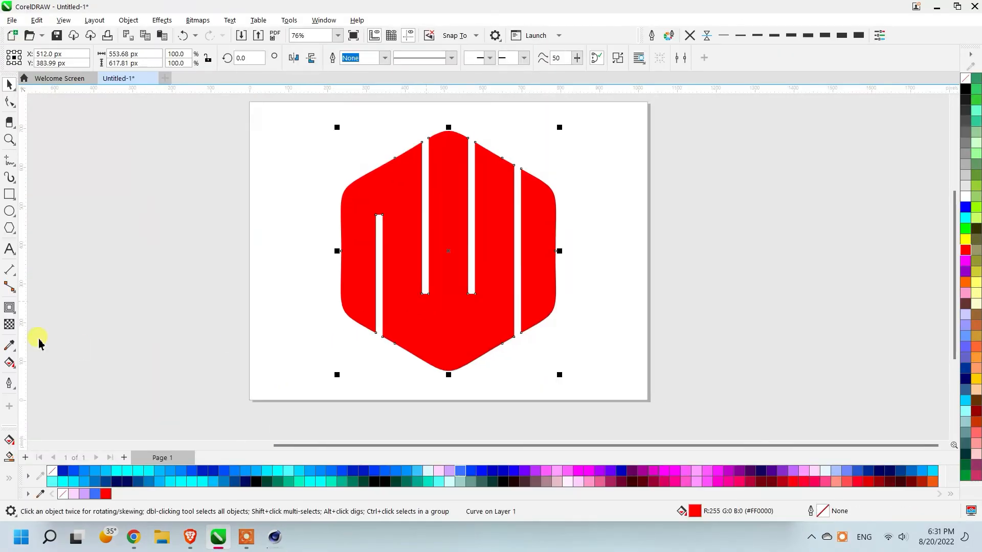
pyautogui.click(9, 308)
pyautogui.click(63, 378)
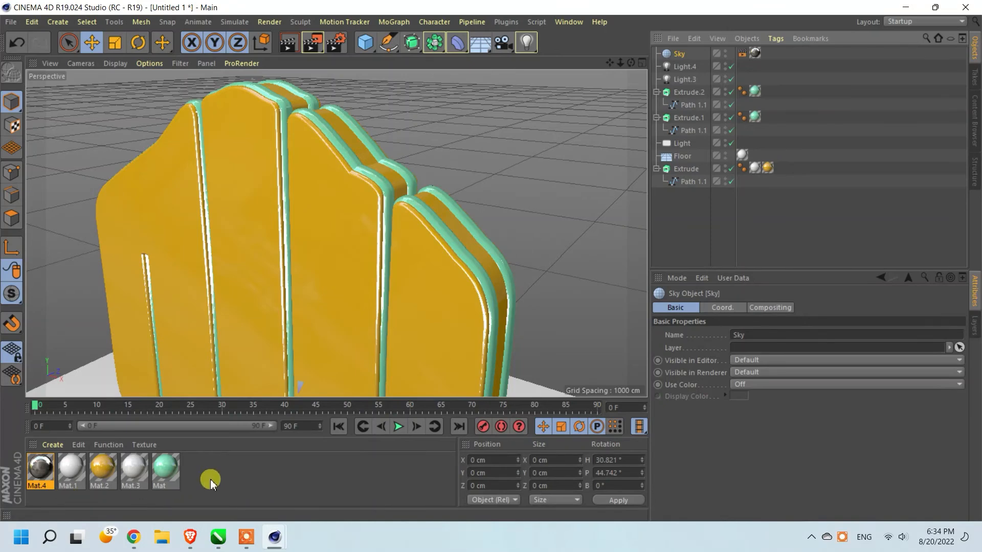
# Step: Create a new material, Mat.5, in Cinema 4D and replace its default specular with a Reflection (Legacy) layer
pyautogui.doubleClick(211, 480)
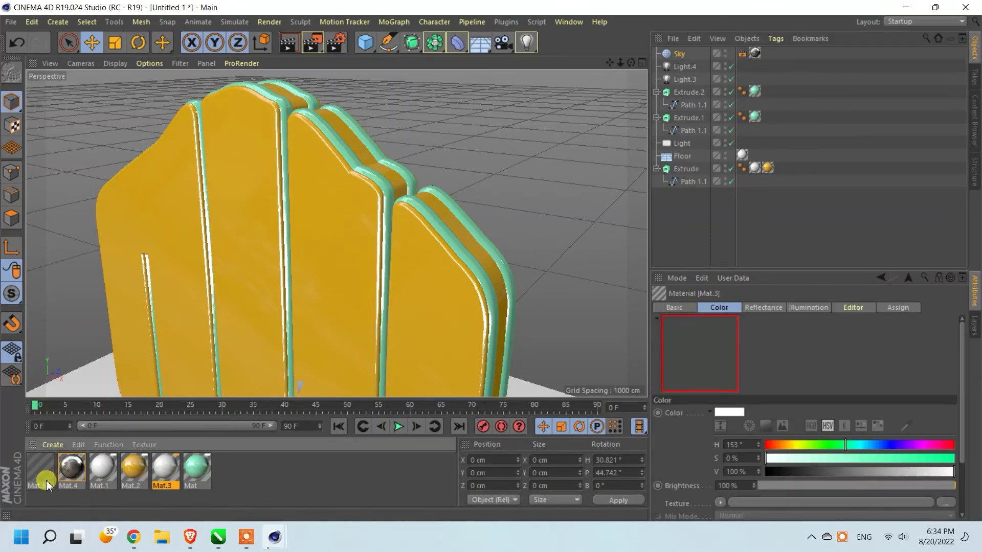
pyautogui.doubleClick(44, 468)
pyautogui.click(210, 222)
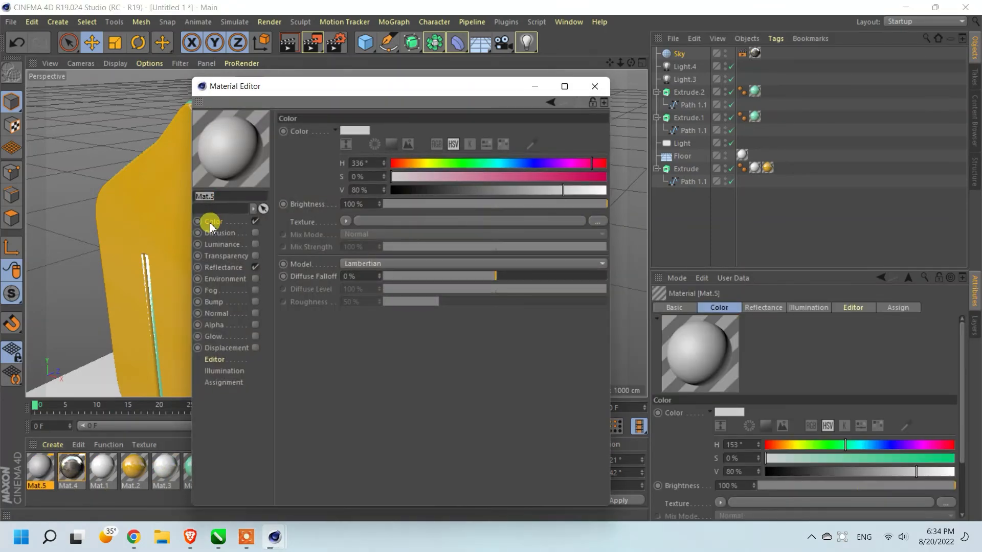
pyautogui.click(224, 268)
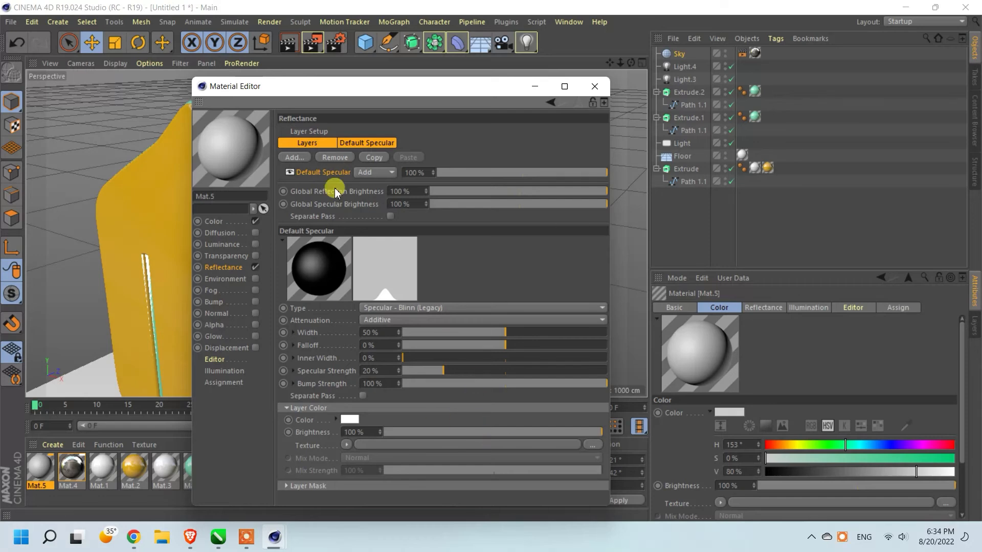
pyautogui.click(335, 157)
pyautogui.click(294, 157)
pyautogui.click(334, 280)
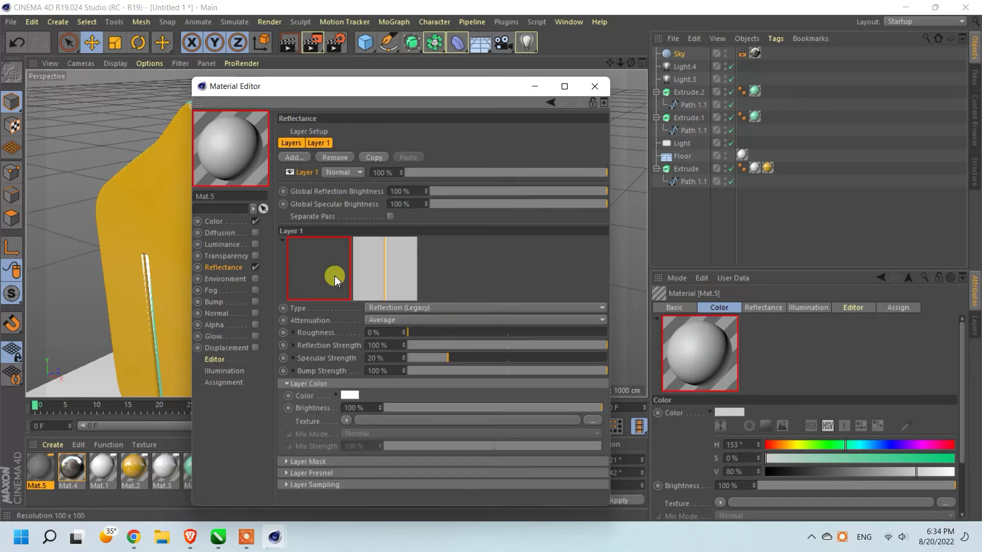
# Step: Set Mat.5's reflection layer to 39% brightness and 9% roughness, and its base colour value to 89%
pyautogui.click(495, 409)
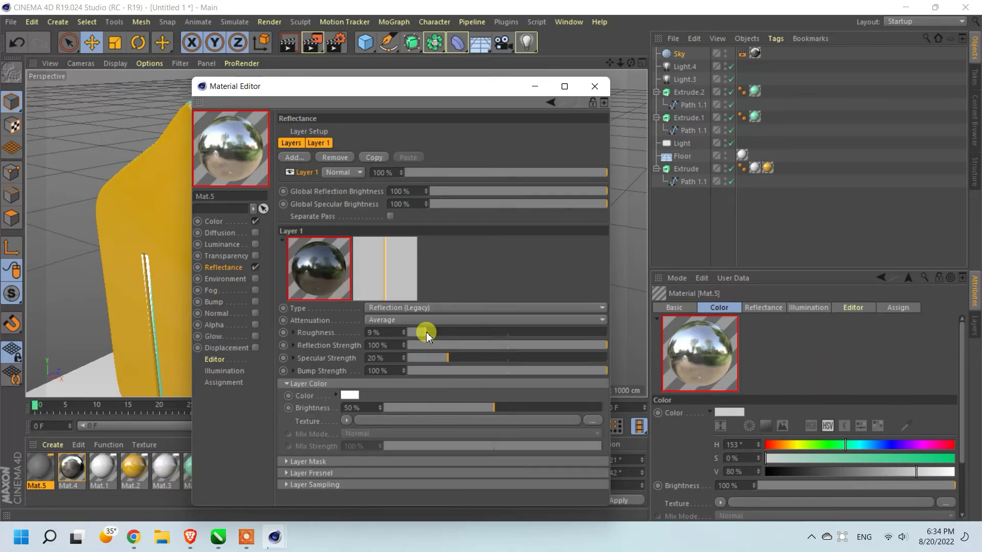
pyautogui.click(469, 408)
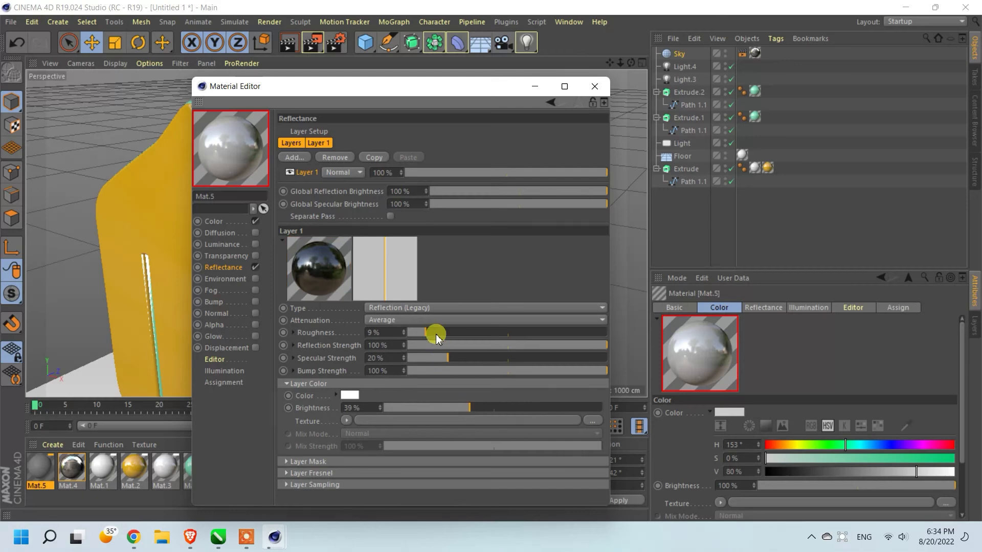
pyautogui.click(217, 222)
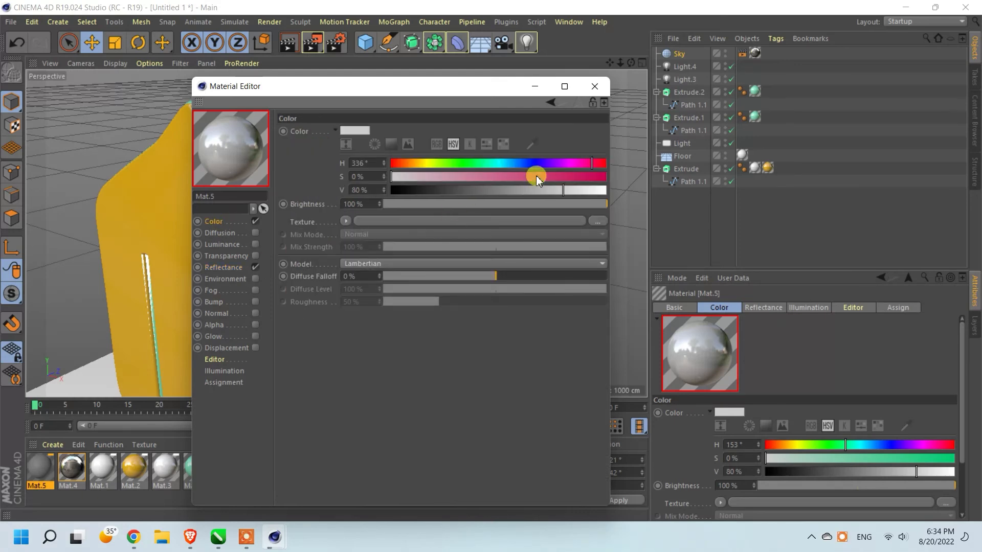
pyautogui.click(581, 191)
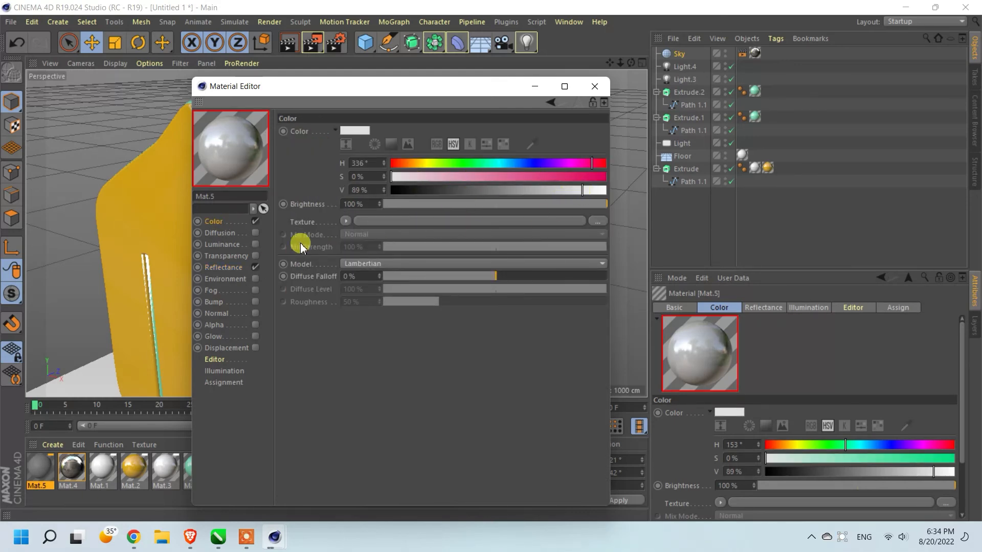
# Step: Enable transparency on Mat.5 with the Diamond refraction preset and a pale blue colour of H 196°, S 8%, V 89%
pyautogui.click(255, 256)
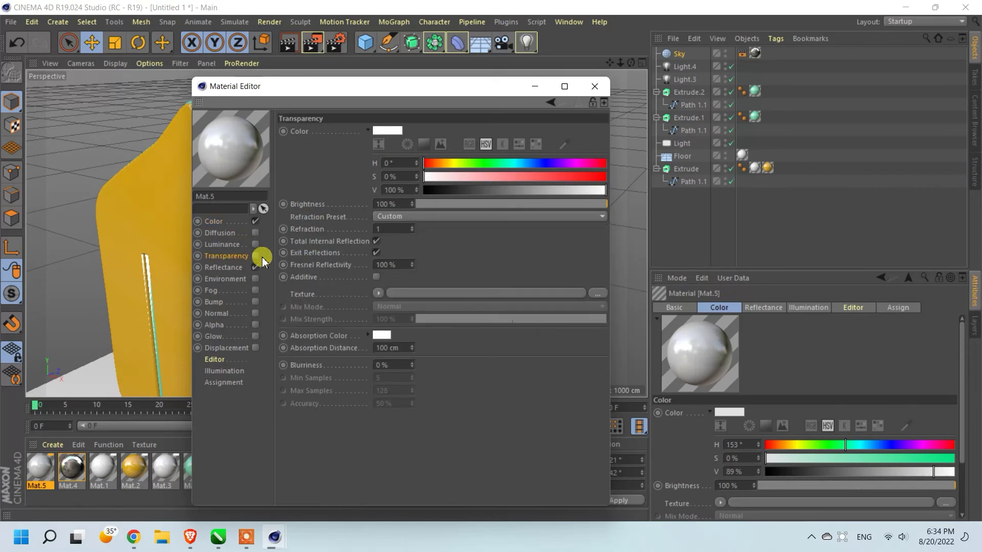
pyautogui.click(586, 190)
pyautogui.click(481, 164)
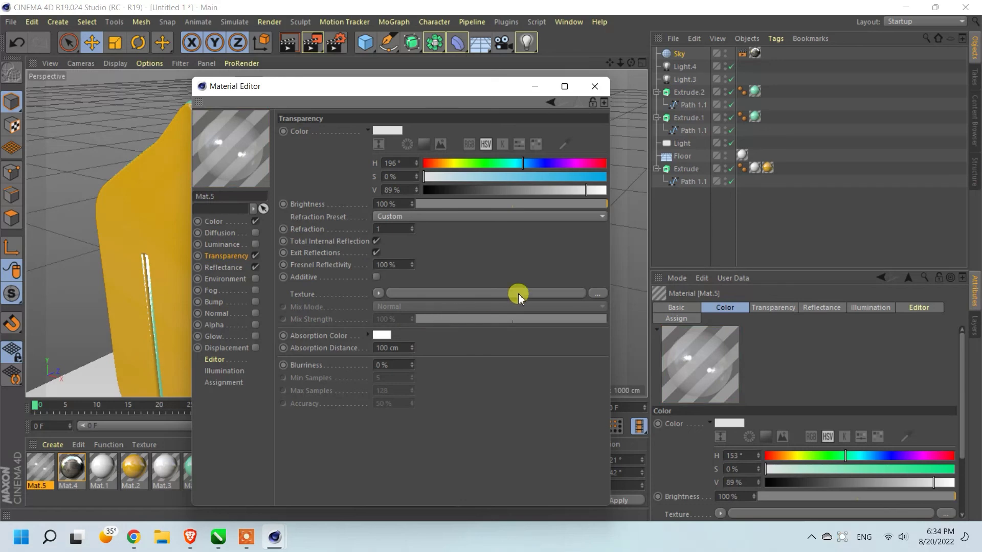
pyautogui.click(386, 217)
pyautogui.click(397, 259)
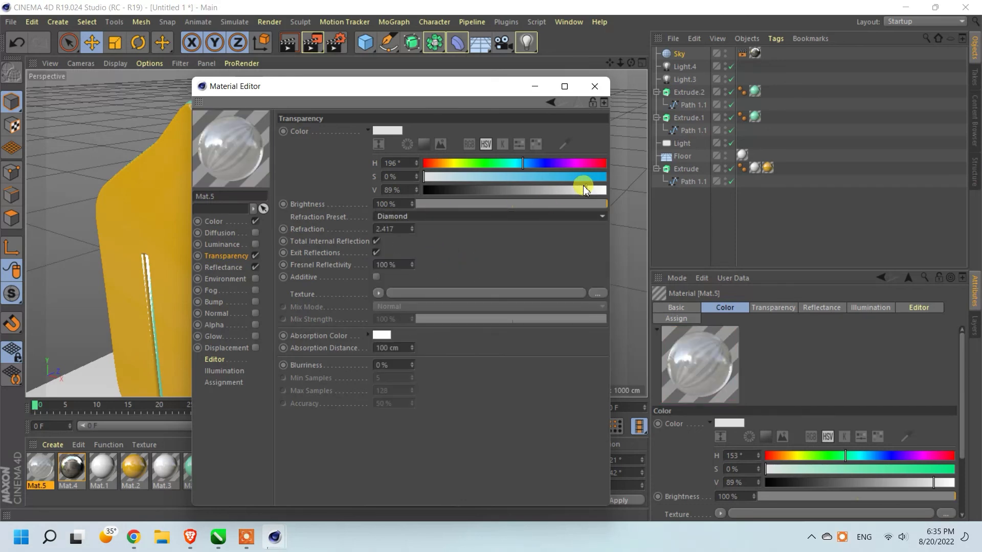
pyautogui.click(441, 177)
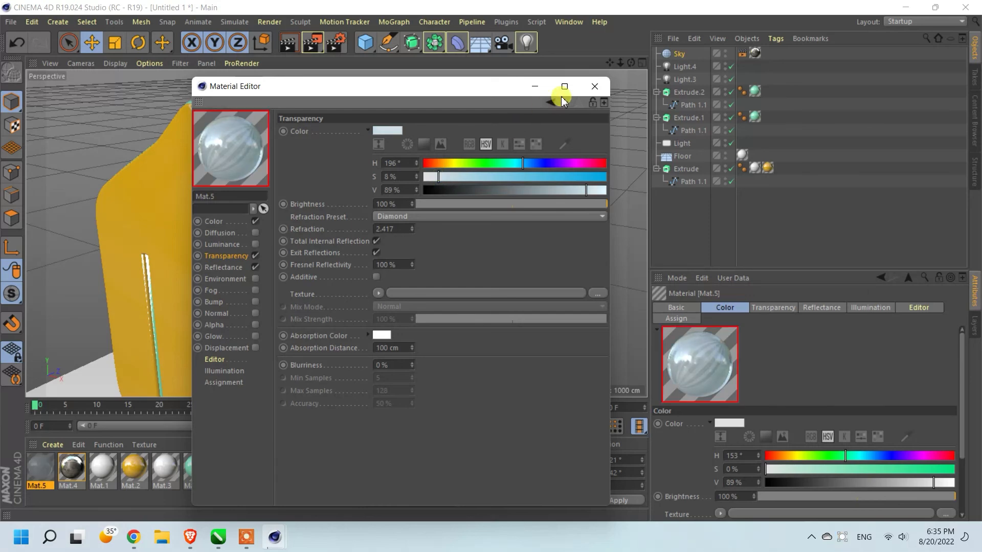
# Step: Apply Mat.5 to Extrude.1 and Extrude.2, and delete the second material tag from the Extrude object
pyautogui.click(595, 85)
pyautogui.click(247, 478)
pyautogui.moveTo(40, 470); pyautogui.dragTo(757, 117)
pyautogui.click(755, 168)
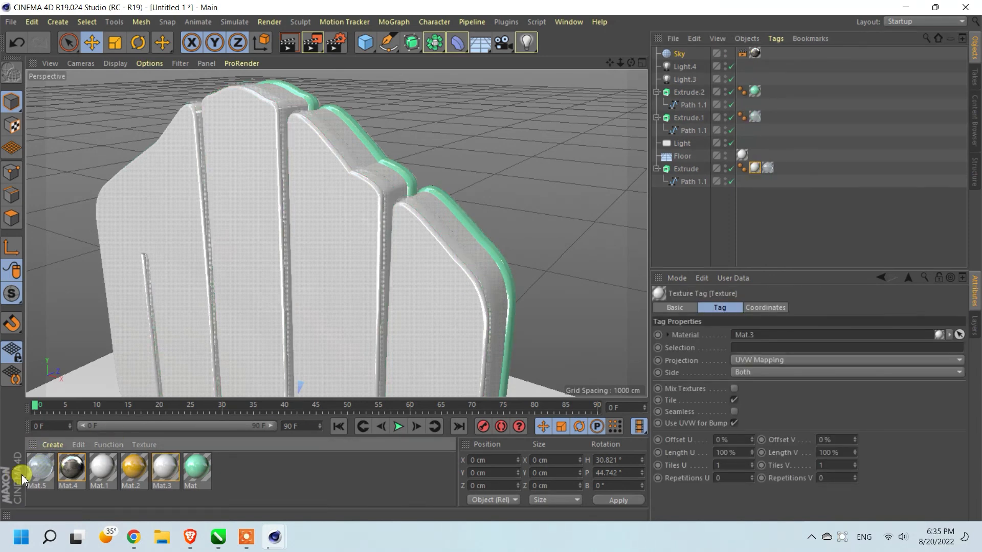
pyautogui.moveTo(22, 480); pyautogui.dragTo(757, 87)
pyautogui.press('Delete')
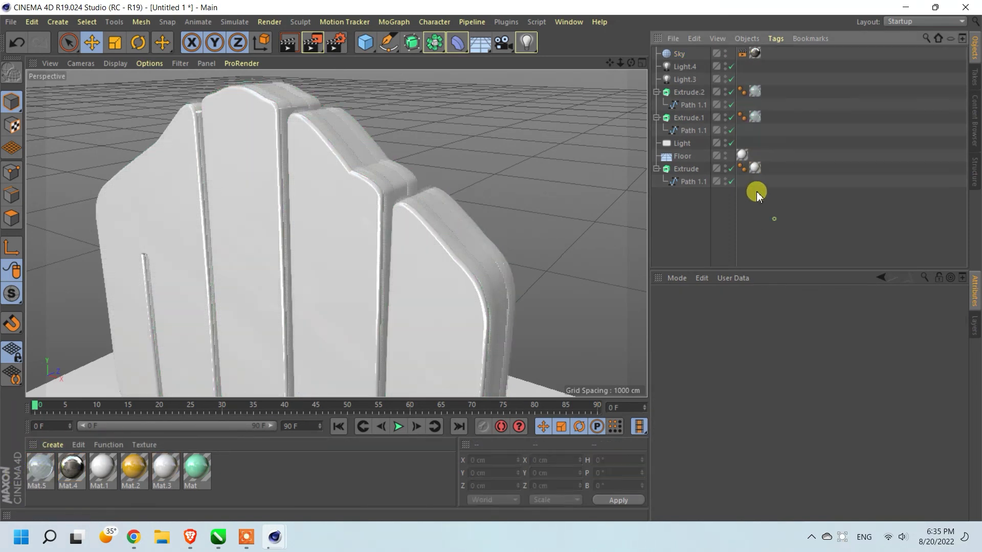
# Step: Try the green Mat material on the Extrude object, and replace it with Mat.3
pyautogui.click(755, 169)
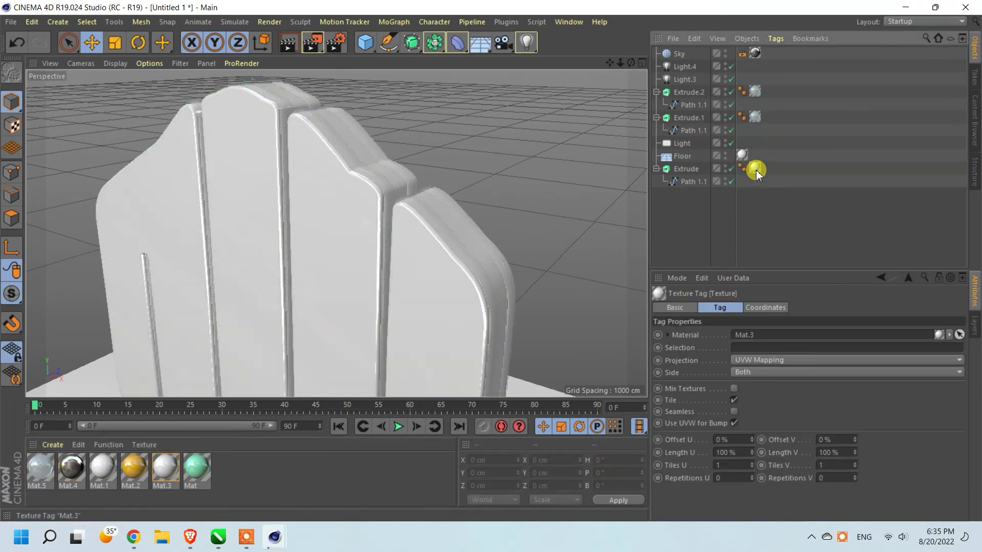
pyautogui.click(229, 471)
pyautogui.moveTo(756, 170); pyautogui.dragTo(756, 170)
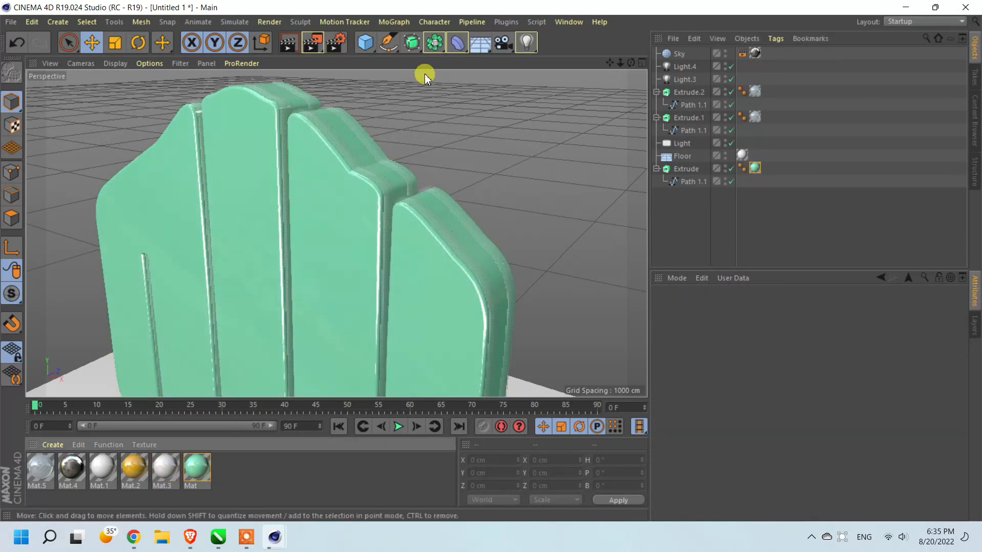
pyautogui.moveTo(165, 468); pyautogui.dragTo(754, 170)
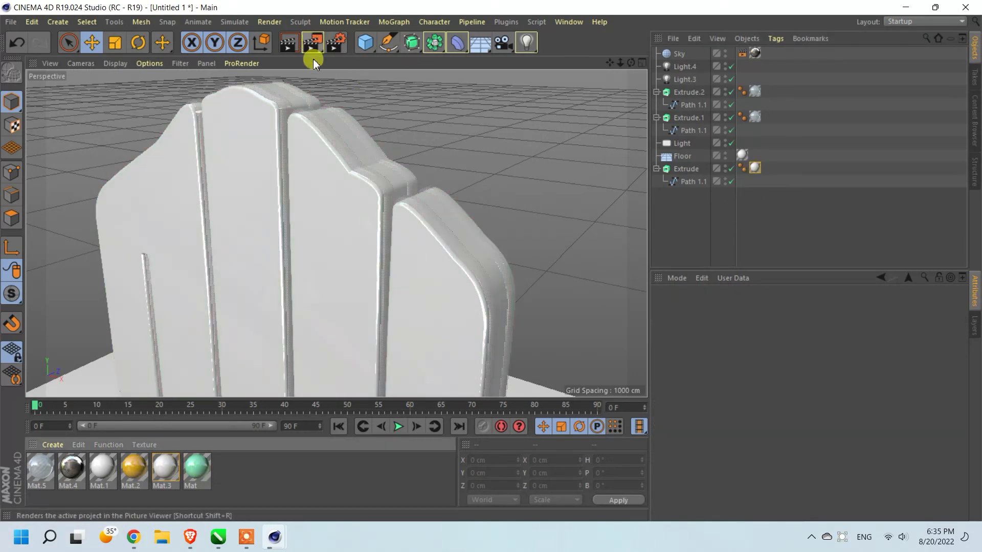
# Step: Render a close-up view of the logo with the glass layers to the Picture Viewer
pyautogui.moveTo(631, 64); pyautogui.dragTo(631, 63)
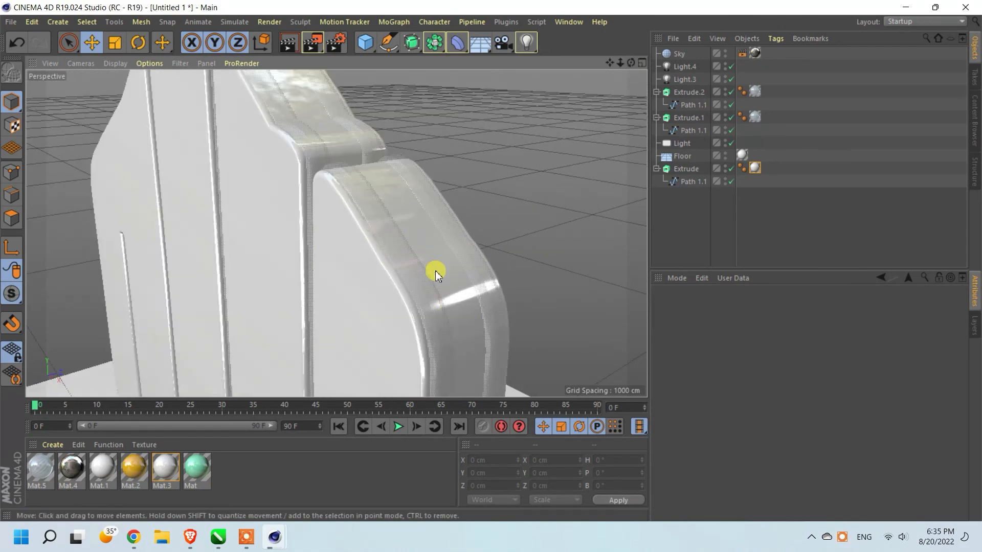
pyautogui.click(313, 42)
pyautogui.click(513, 314)
pyautogui.moveTo(684, 521)
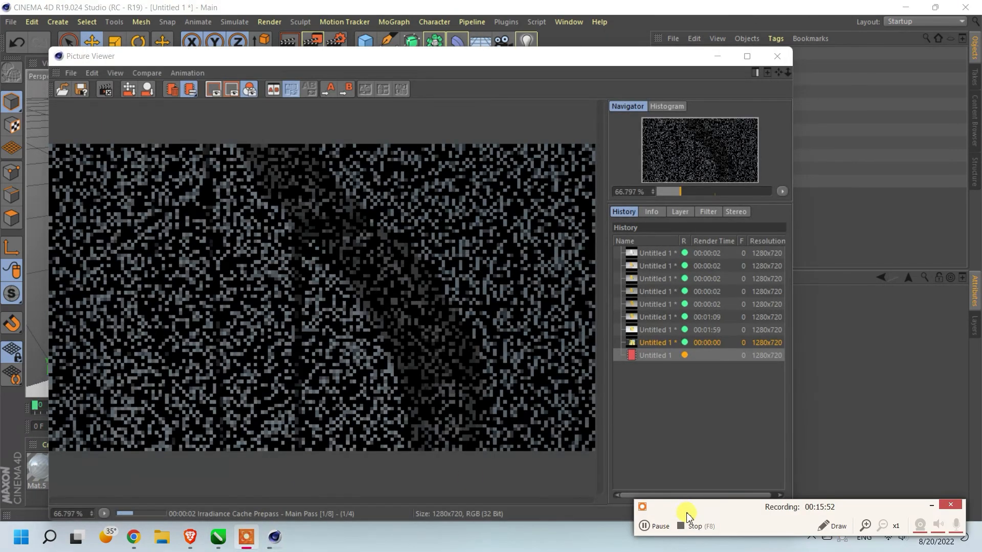
# Step: Review the earlier logo renders in the Picture Viewer history
pyautogui.click(640, 344)
pyautogui.click(642, 330)
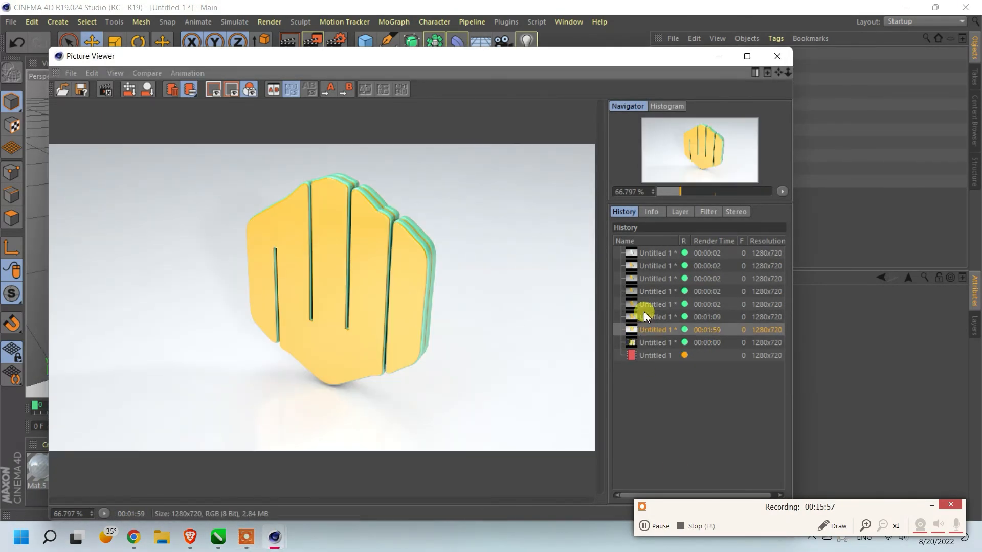
pyautogui.click(644, 313)
pyautogui.click(646, 305)
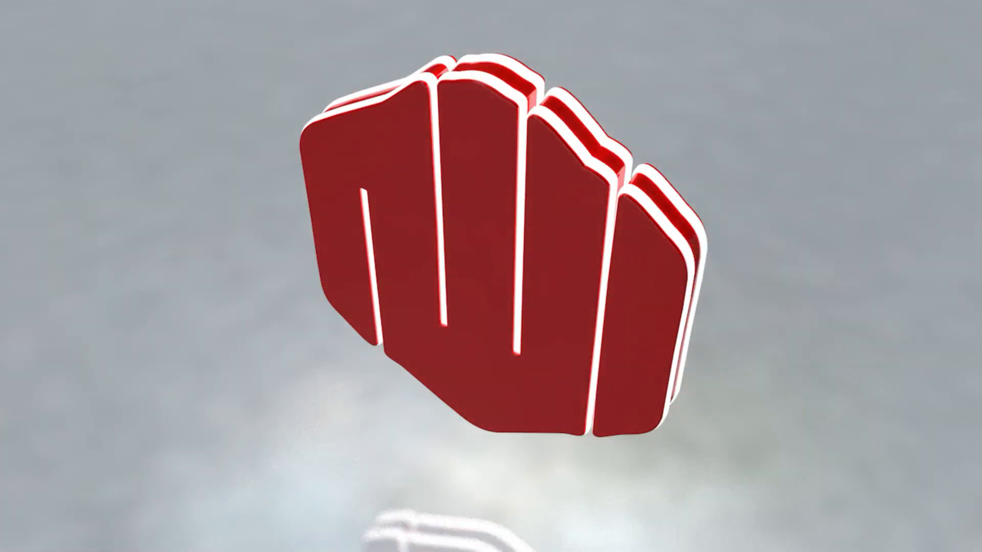